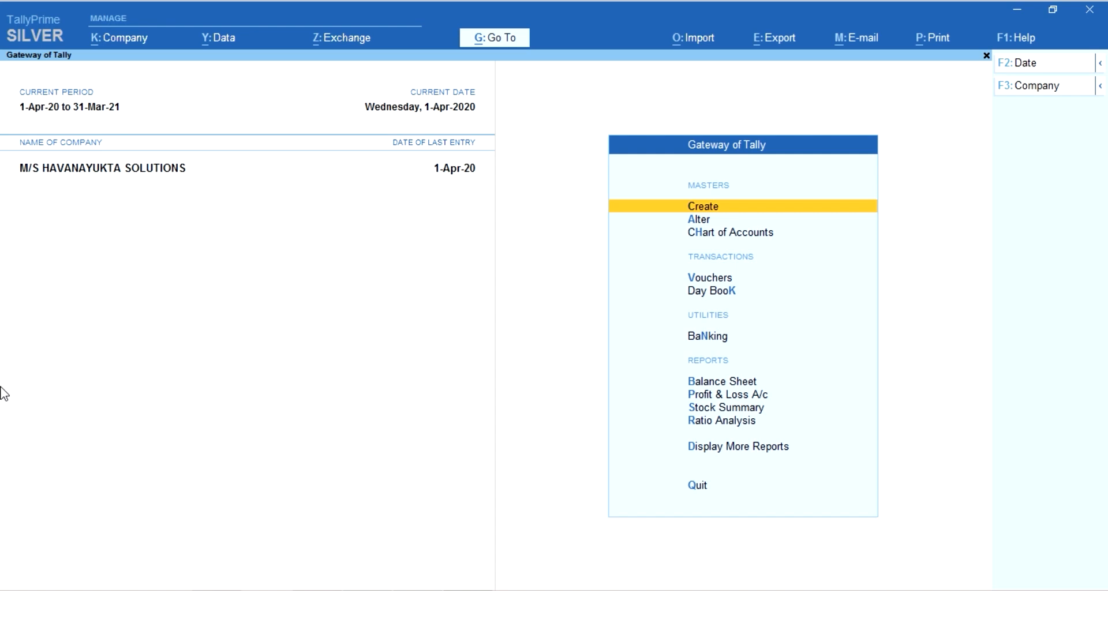
# - Open the features settings for M/S HAVANAYUKTA SOLUTIONS and go to the Maintain Inventory option
pyautogui.click(137, 46)
pyautogui.press('Down')
pyautogui.press('Down')
pyautogui.press('Down')
pyautogui.press('Down')
pyautogui.press('Down')
pyautogui.press('Down')
pyautogui.press('Down')
pyautogui.press('Down')
pyautogui.press('Down')
pyautogui.press('Up')
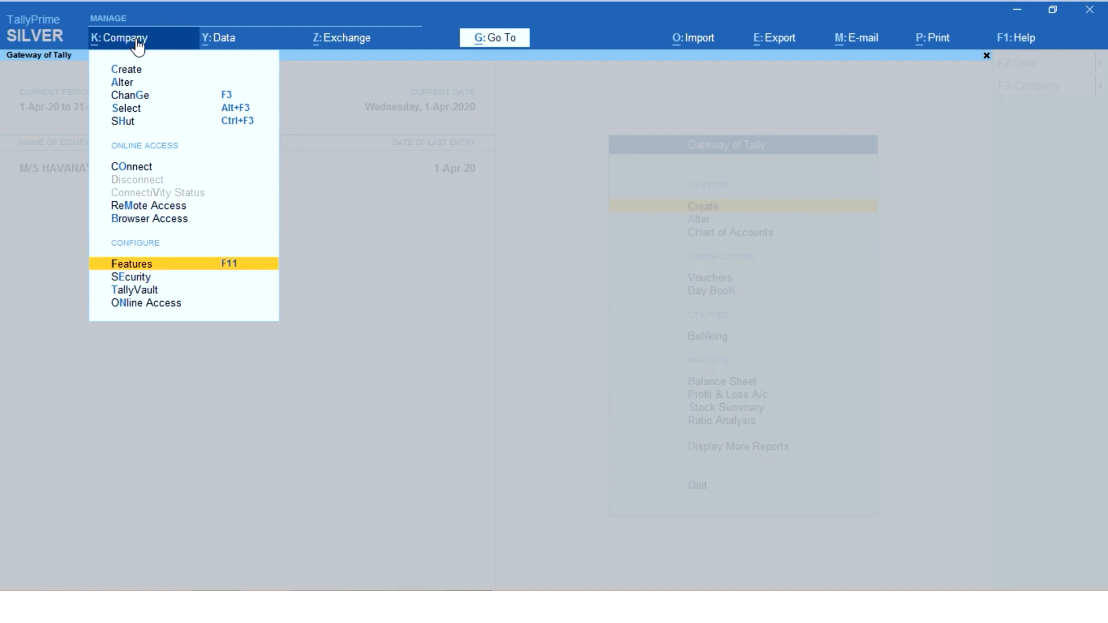
pyautogui.press('Return')
pyautogui.press('Down')
pyautogui.press('Down')
pyautogui.press('Down')
pyautogui.press('Down')
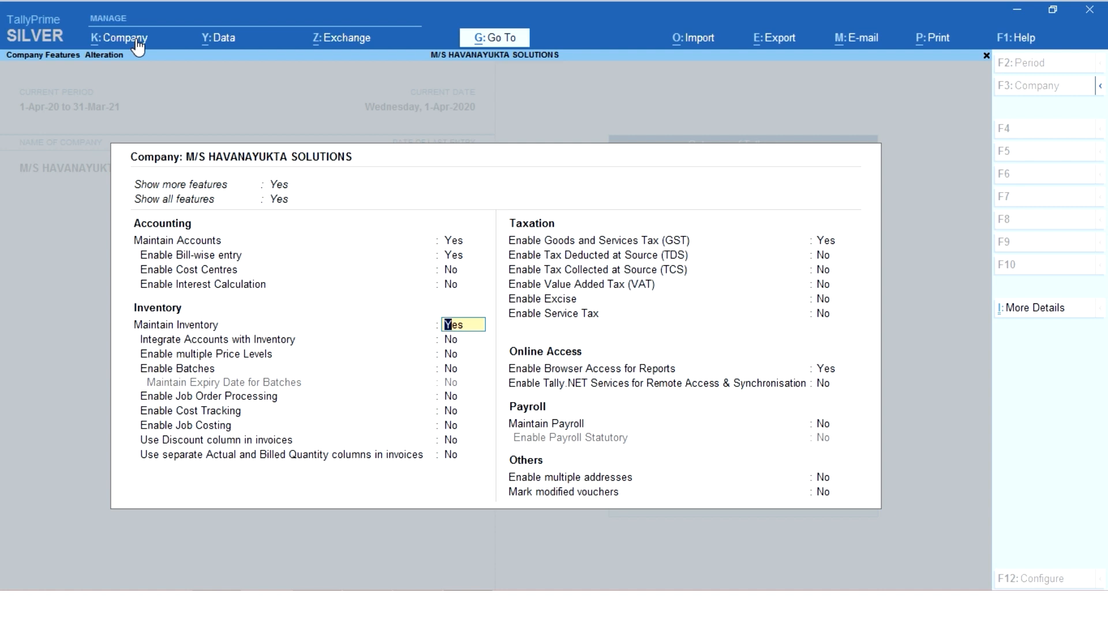
# - Review the company's inventory options from Integrate Accounts with Inventory through Enable Job Costing
pyautogui.press('Return')
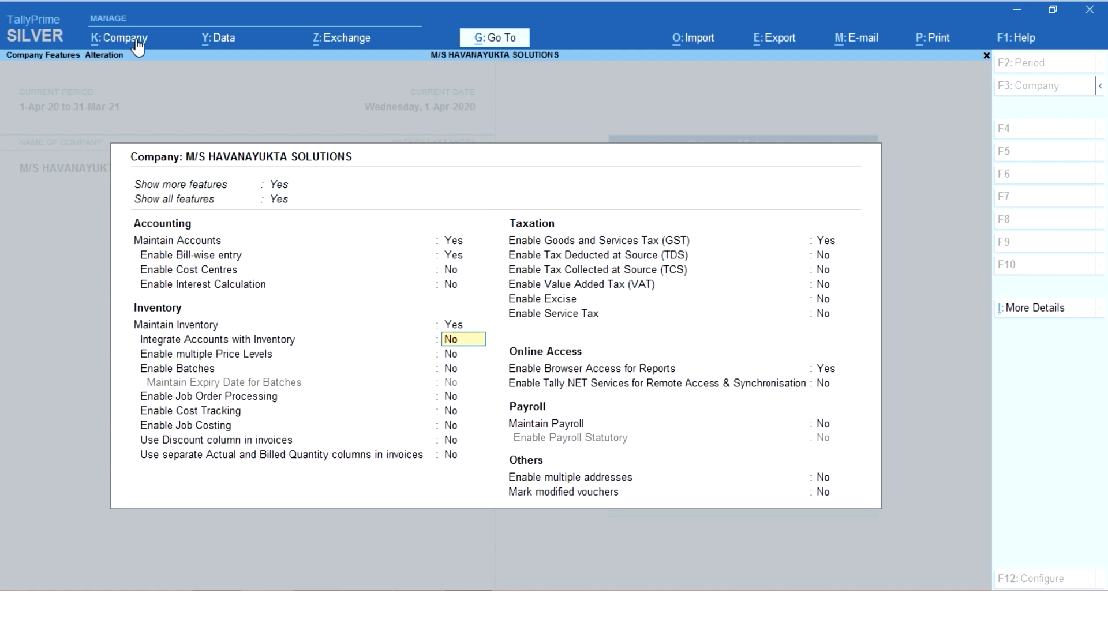
pyautogui.press('Return')
pyautogui.press('Return')
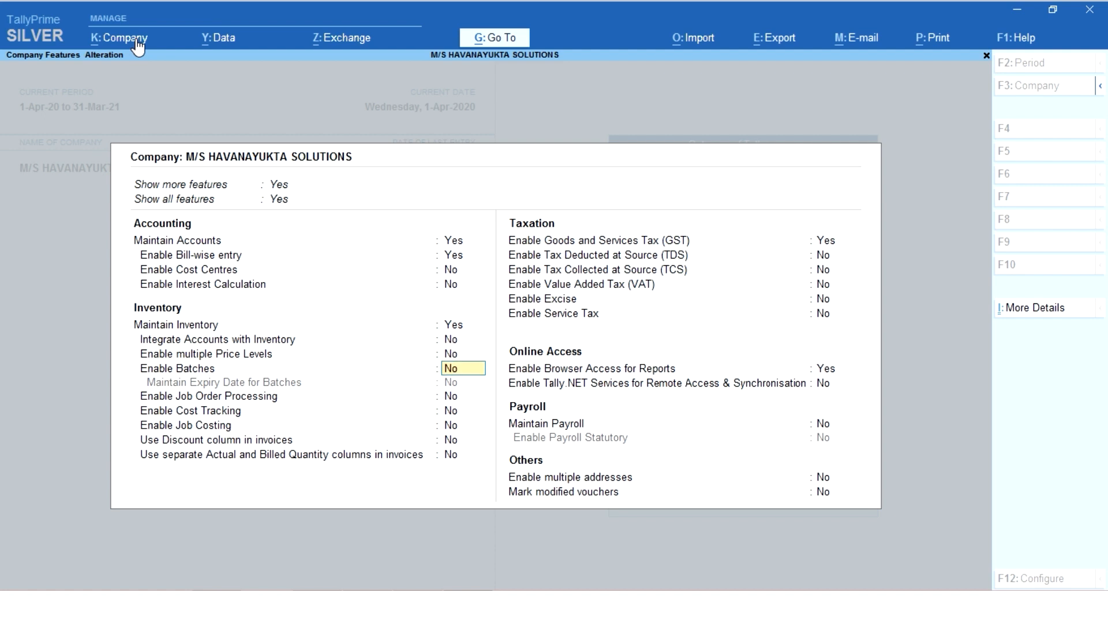
pyautogui.press('Return')
pyautogui.press('Return')
pyautogui.press('Return')
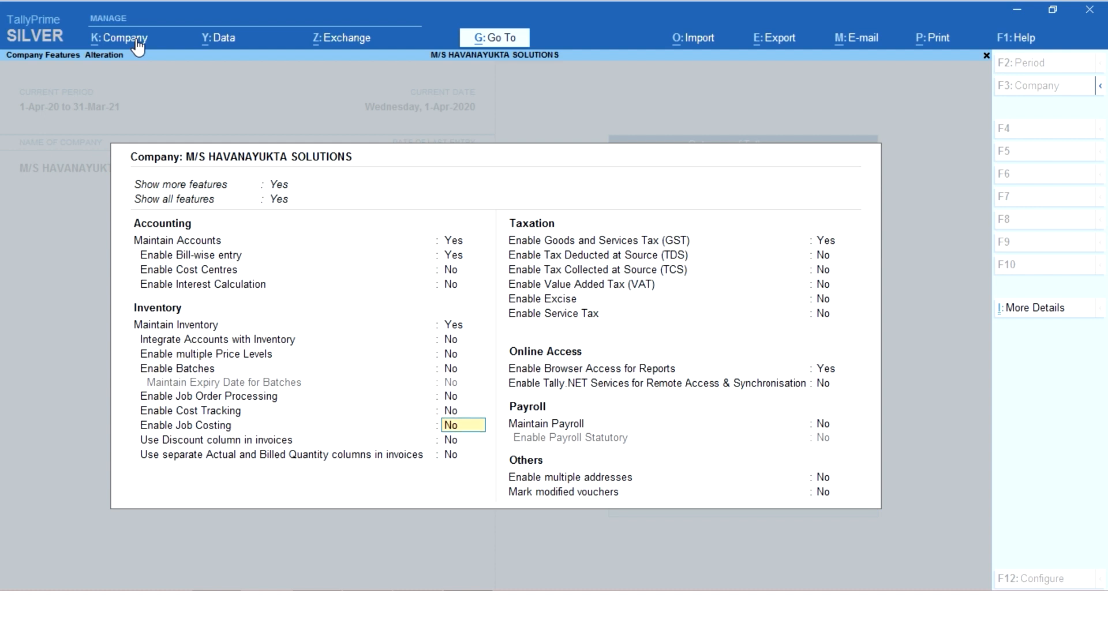
pyautogui.press('Up')
pyautogui.press('Up')
pyautogui.press('Up')
pyautogui.press('Up')
pyautogui.press('Up')
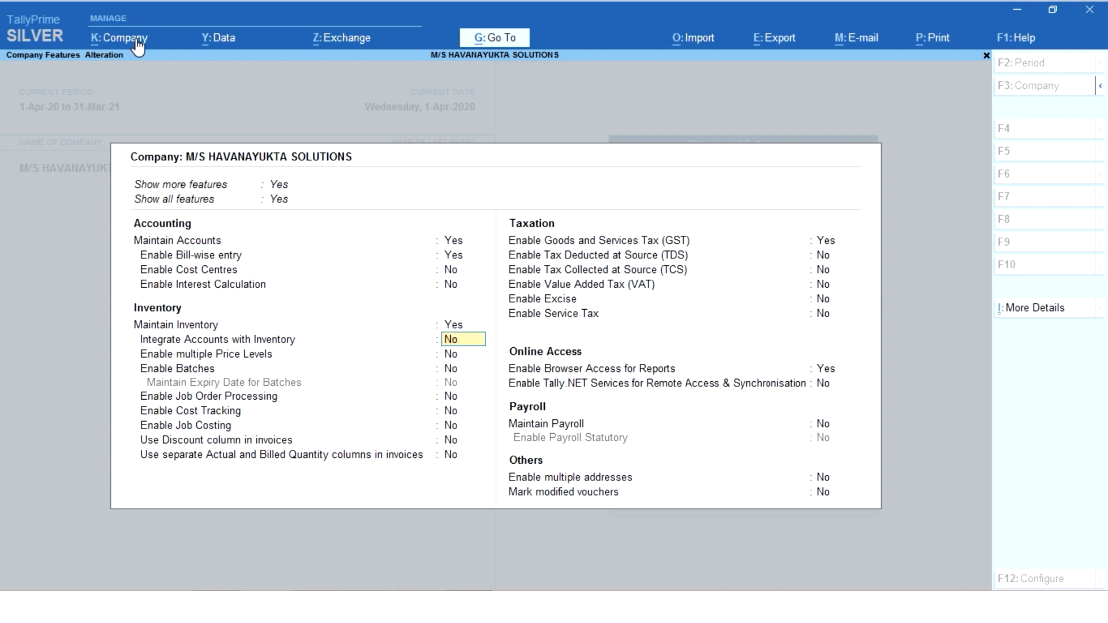
# - Set Maintain Inventory to No and save the company features
pyautogui.press('Up')
pyautogui.write('N')
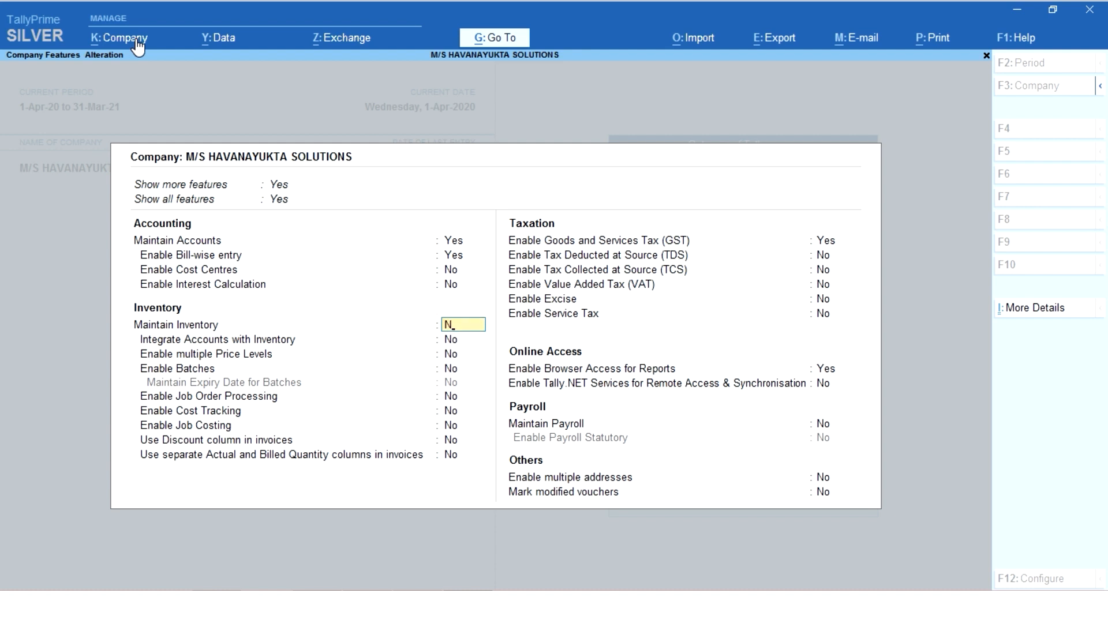
pyautogui.press('Return')
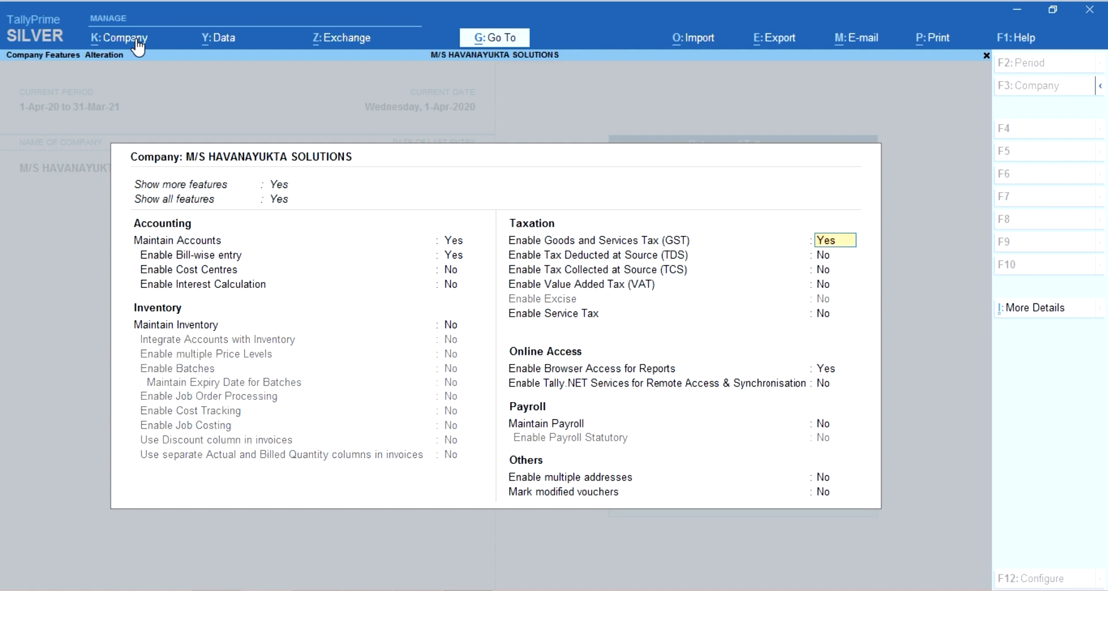
pyautogui.press('Up')
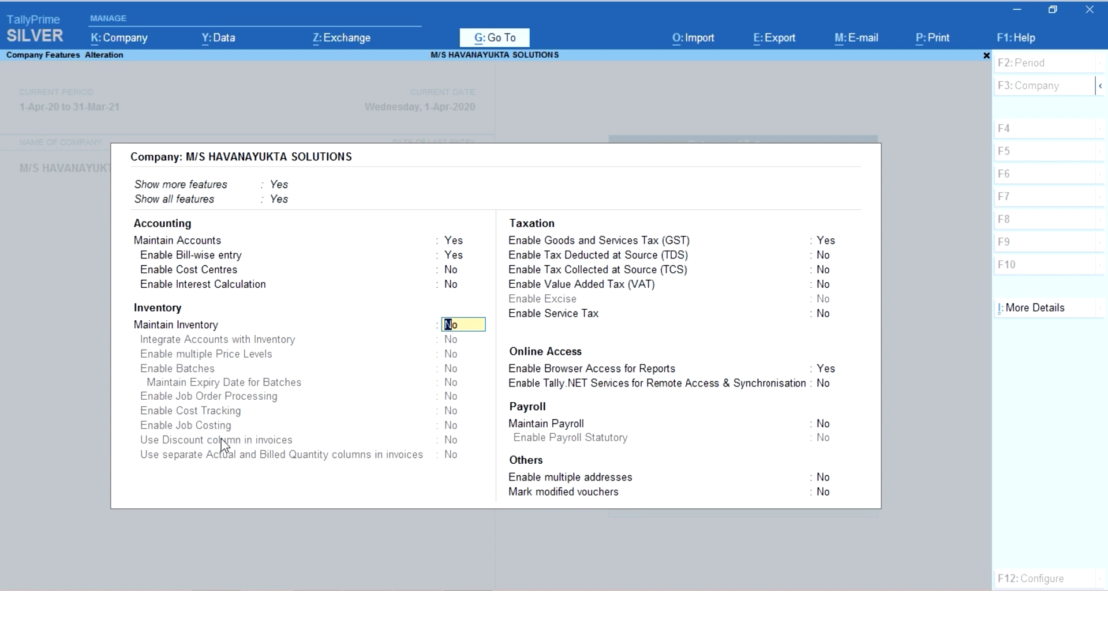
pyautogui.hotkey('ctrl', 'a')
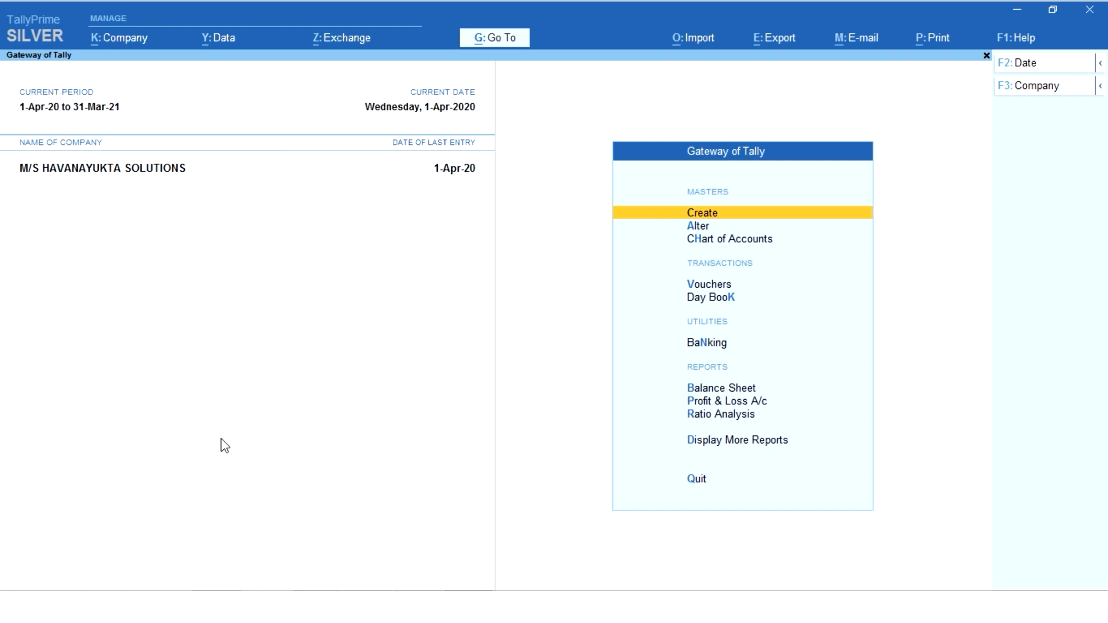
# - Check the Gateway of Tally and Display More Reports lists for inventory-related reports, and return to the Gateway
pyautogui.press('Down')
pyautogui.press('Down')
pyautogui.press('Down')
pyautogui.press('Down')
pyautogui.press('Down')
pyautogui.press('Down')
pyautogui.press('Down')
pyautogui.press('Down')
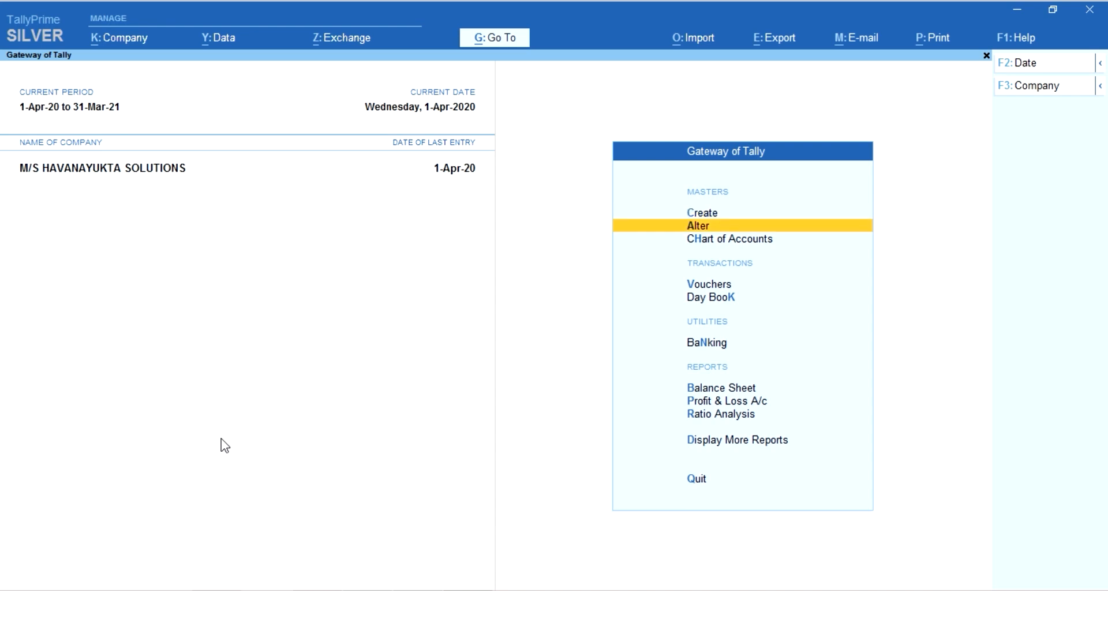
pyautogui.press('Down')
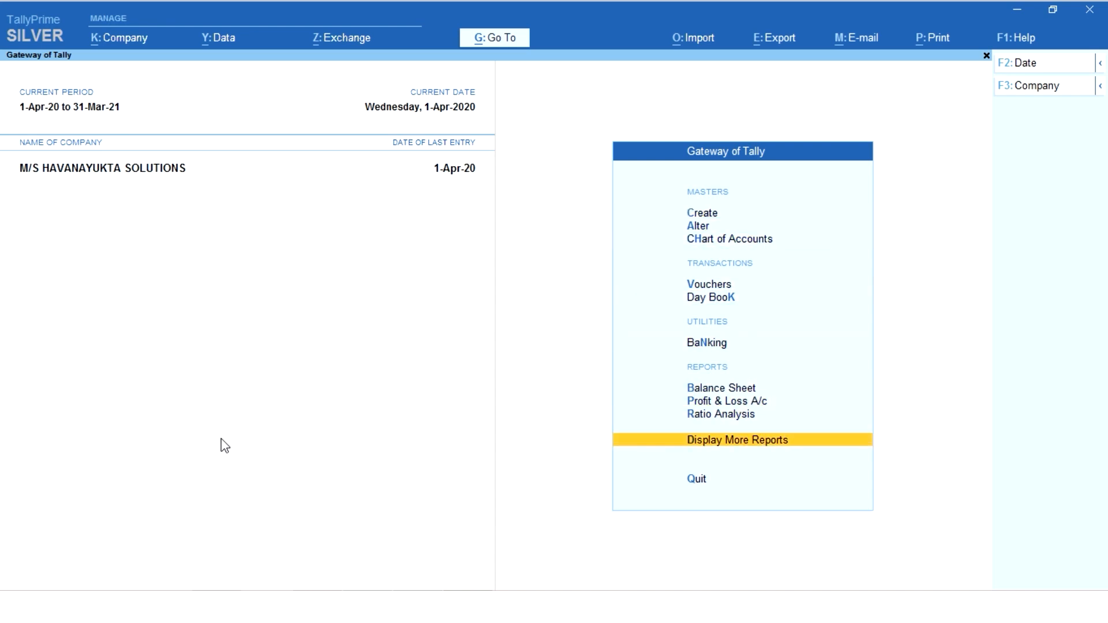
pyautogui.press('Return')
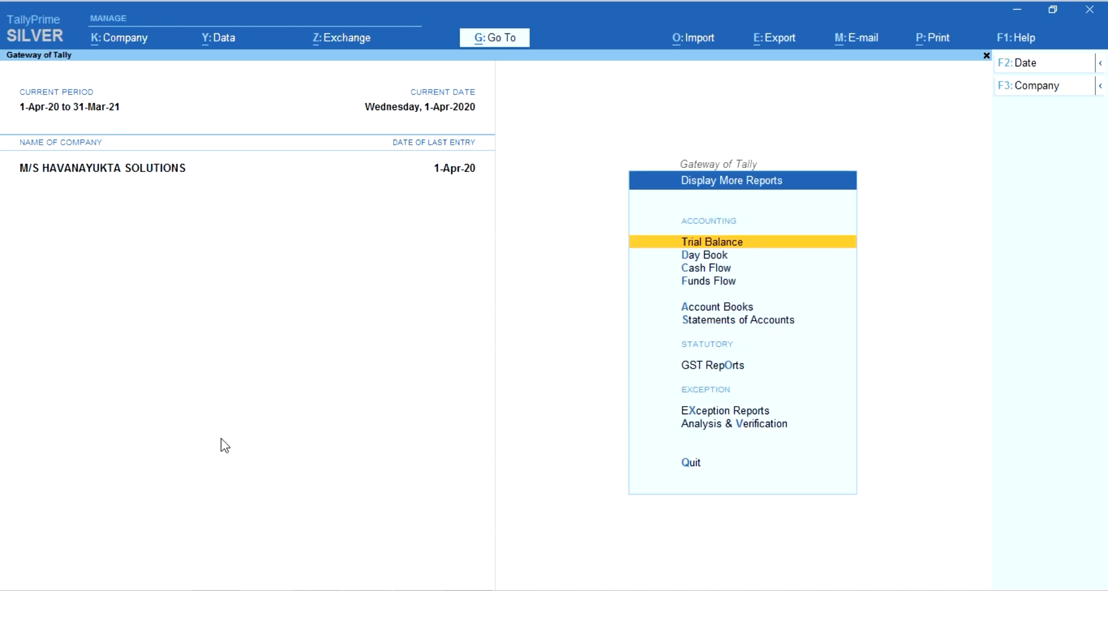
pyautogui.press('Down')
pyautogui.press('Down')
pyautogui.press('Down')
pyautogui.press('Down')
pyautogui.press('Down')
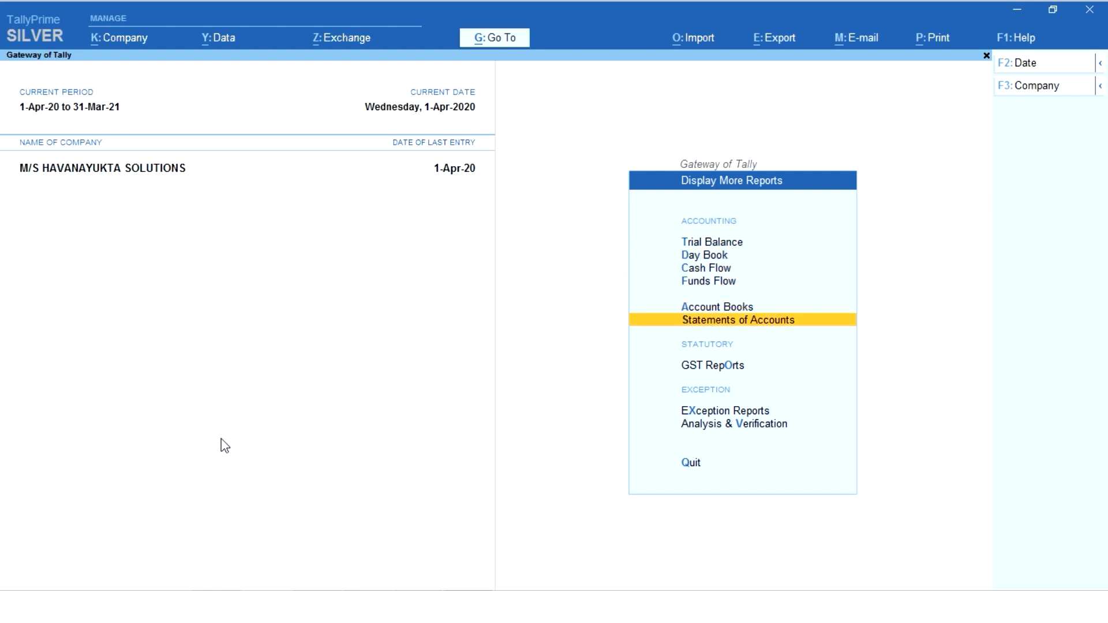
pyautogui.press('Escape')
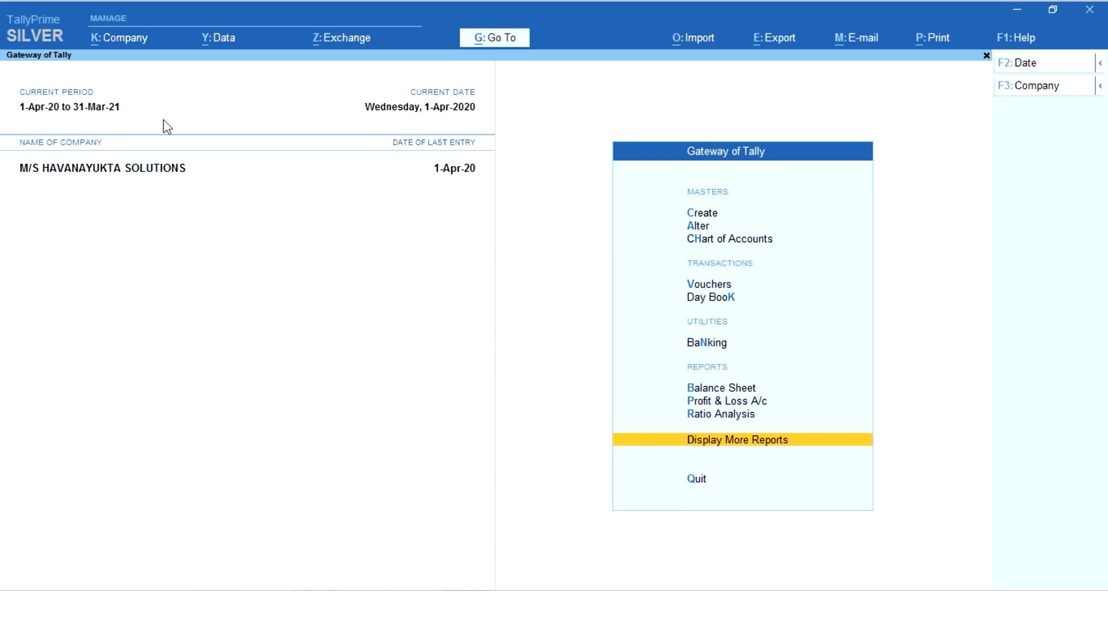
# - Set Maintain Inventory to Yes in the company features and save the settings
pyautogui.click(124, 39)
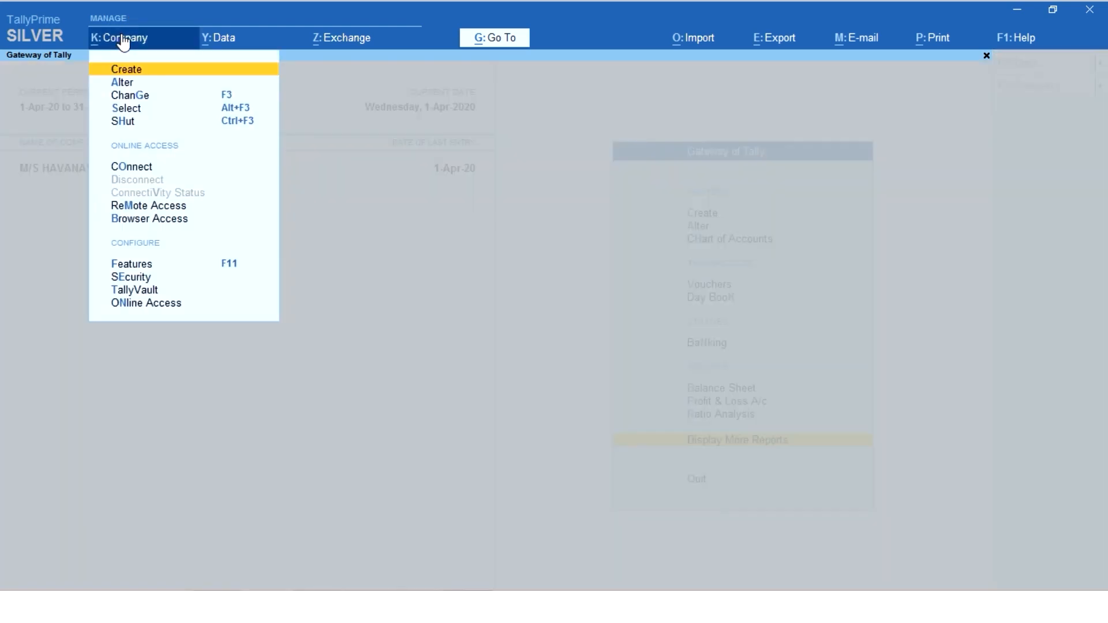
pyautogui.press('Down')
pyautogui.press('Down')
pyautogui.press('Down')
pyautogui.press('Down')
pyautogui.press('Down')
pyautogui.press('Down')
pyautogui.press('Down')
pyautogui.press('Down')
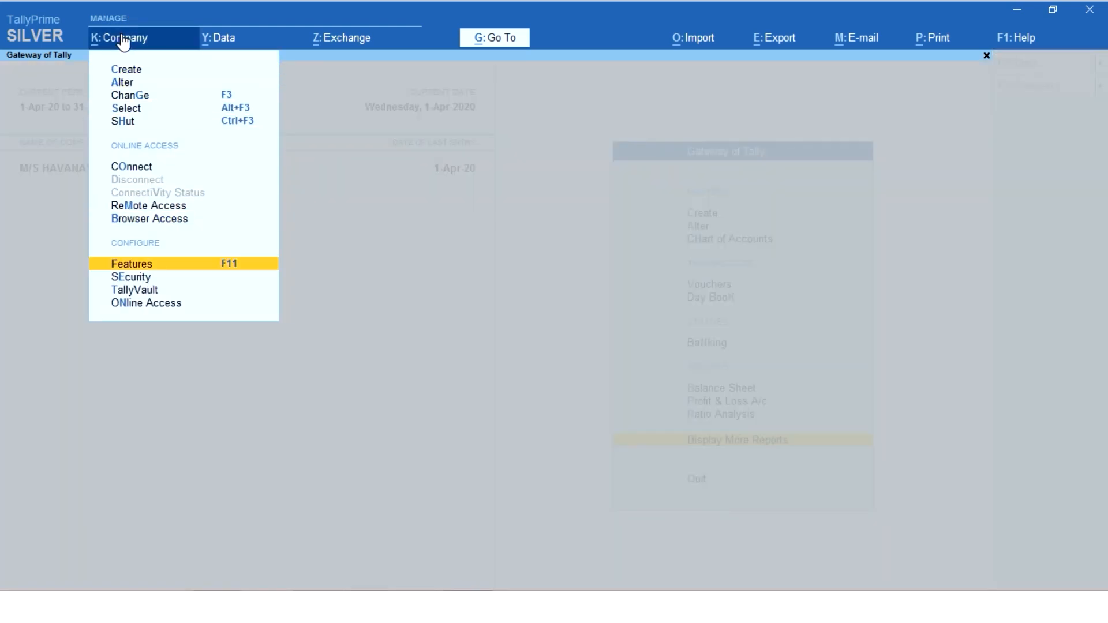
pyautogui.press('Return')
pyautogui.press('Return')
pyautogui.press('Return')
pyautogui.press('Return')
pyautogui.press('Return')
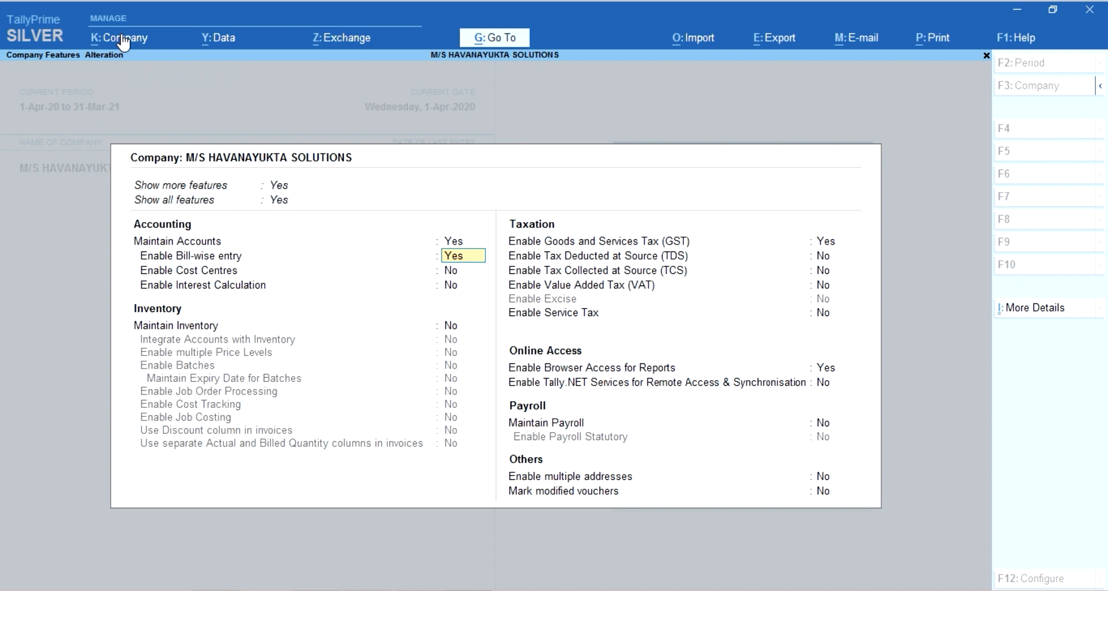
pyautogui.write('Y')
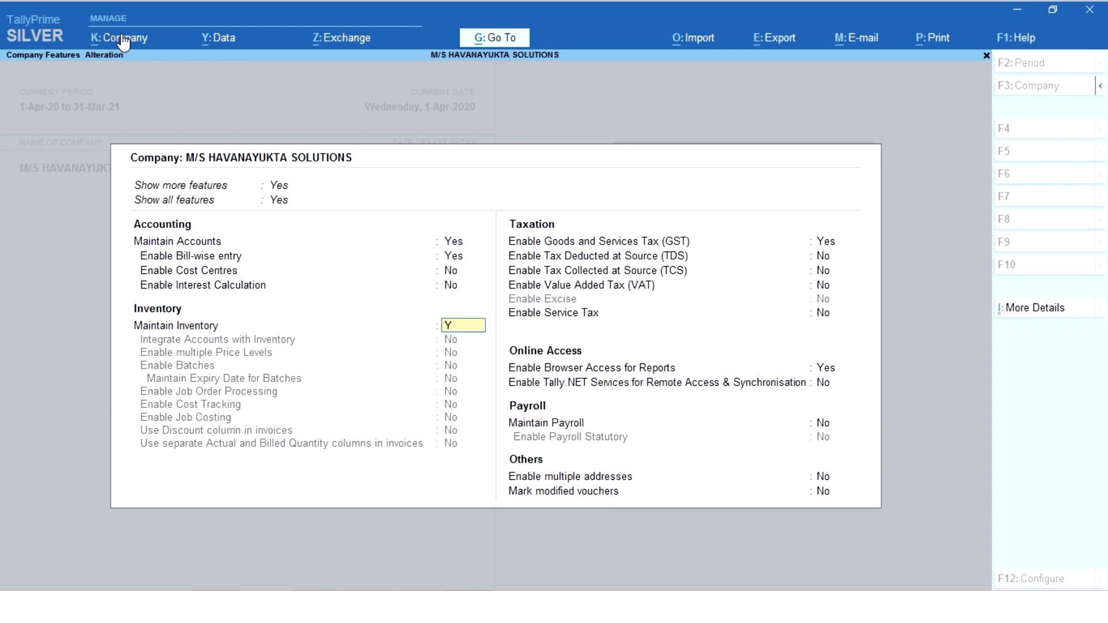
pyautogui.press('Return')
pyautogui.press('ctrl')
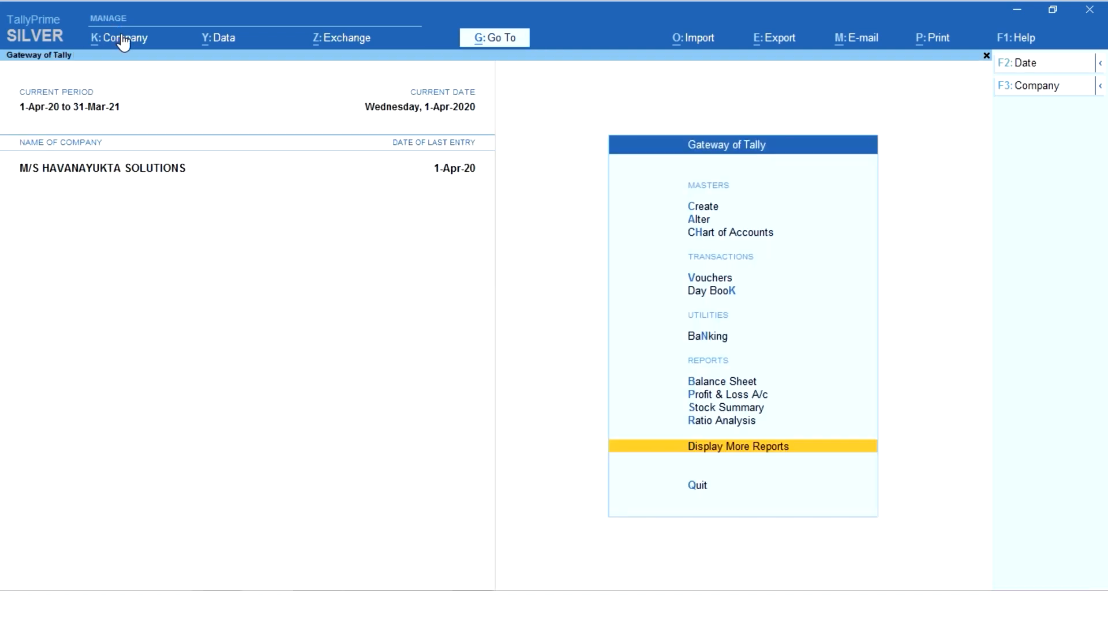
# - Check the Stock Summary entry and the inventory section of Display More Reports, and return to the Gateway
pyautogui.press('Up')
pyautogui.press('Up')
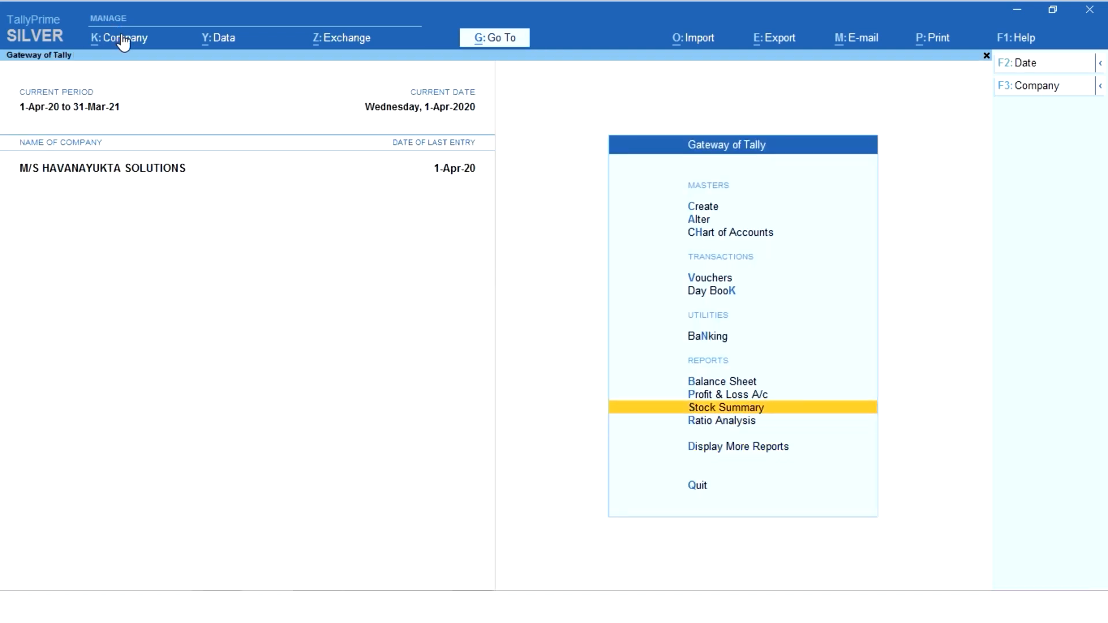
pyautogui.press('Down')
pyautogui.press('Down')
pyautogui.press('Return')
pyautogui.press('Down')
pyautogui.press('Down')
pyautogui.press('Down')
pyautogui.press('Down')
pyautogui.press('Down')
pyautogui.press('Down')
pyautogui.press('Down')
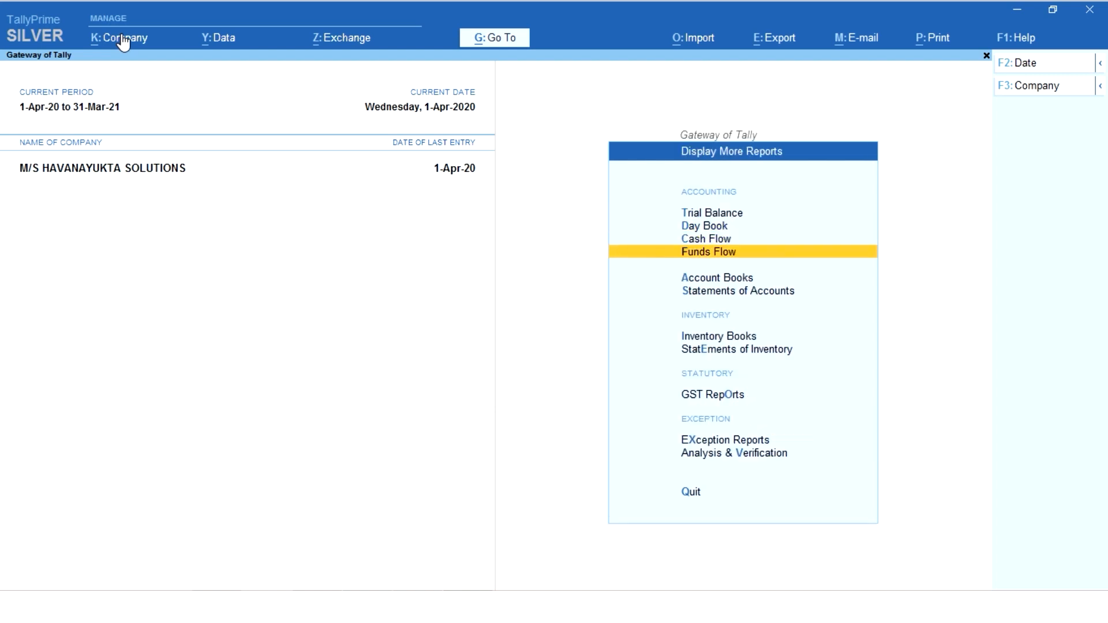
pyautogui.press('Up')
pyautogui.press('Down')
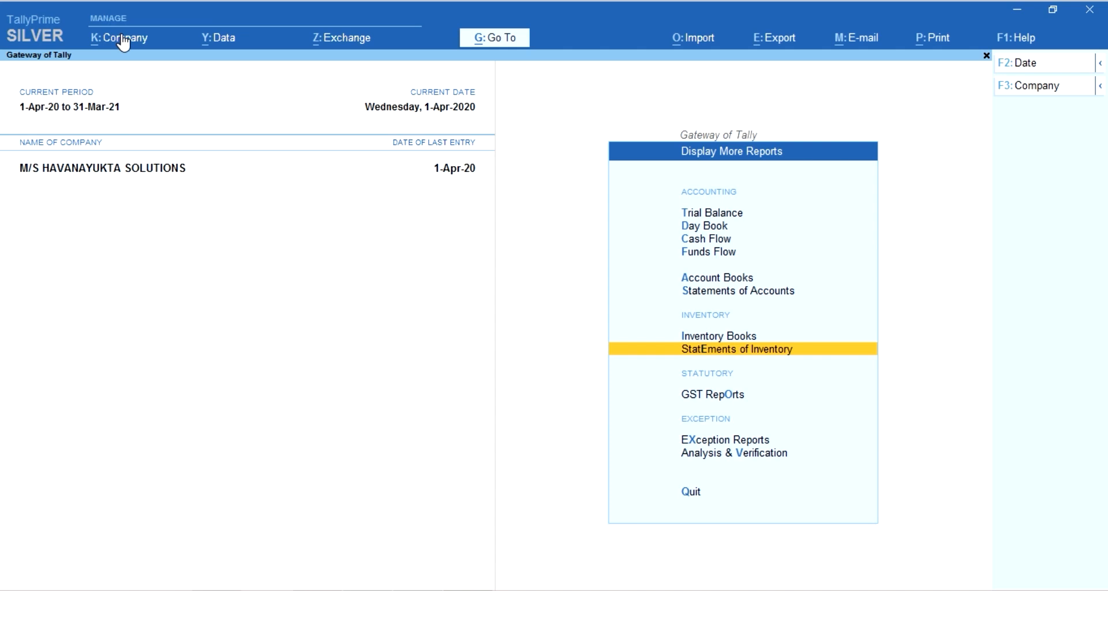
pyautogui.press('Escape')
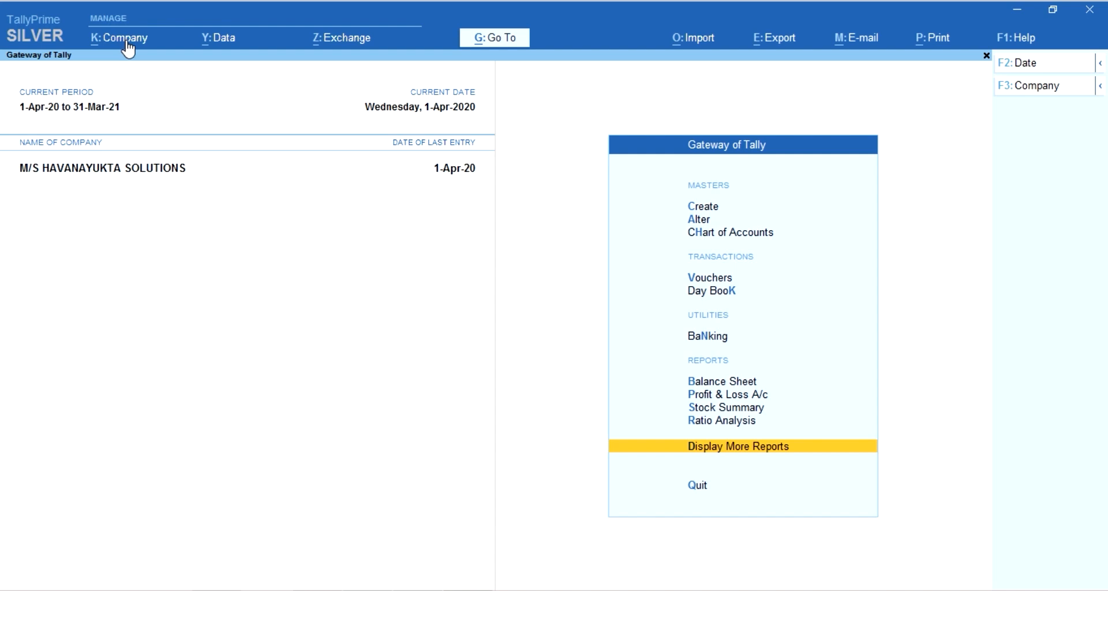
# - Set Integrate Accounts with Inventory to Yes in the company features and save the settings
pyautogui.click(126, 41)
pyautogui.press('Down')
pyautogui.press('Down')
pyautogui.press('Down')
pyautogui.press('Down')
pyautogui.press('Down')
pyautogui.press('Down')
pyautogui.press('Down')
pyautogui.press('Down')
pyautogui.press('Down')
pyautogui.press('Up')
pyautogui.press('Return')
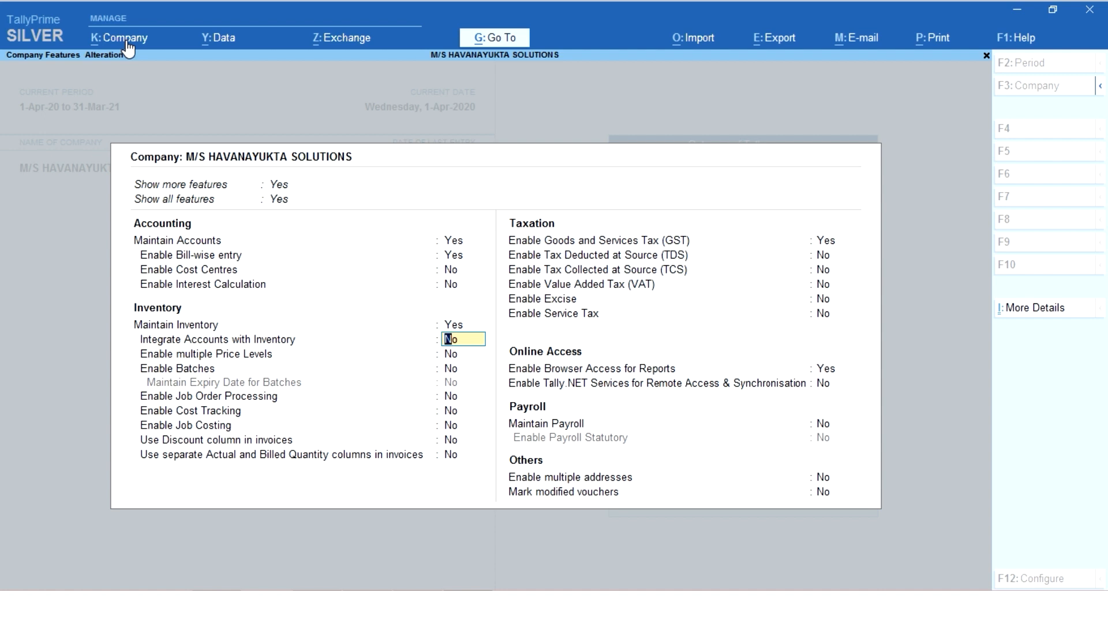
pyautogui.write('YES')
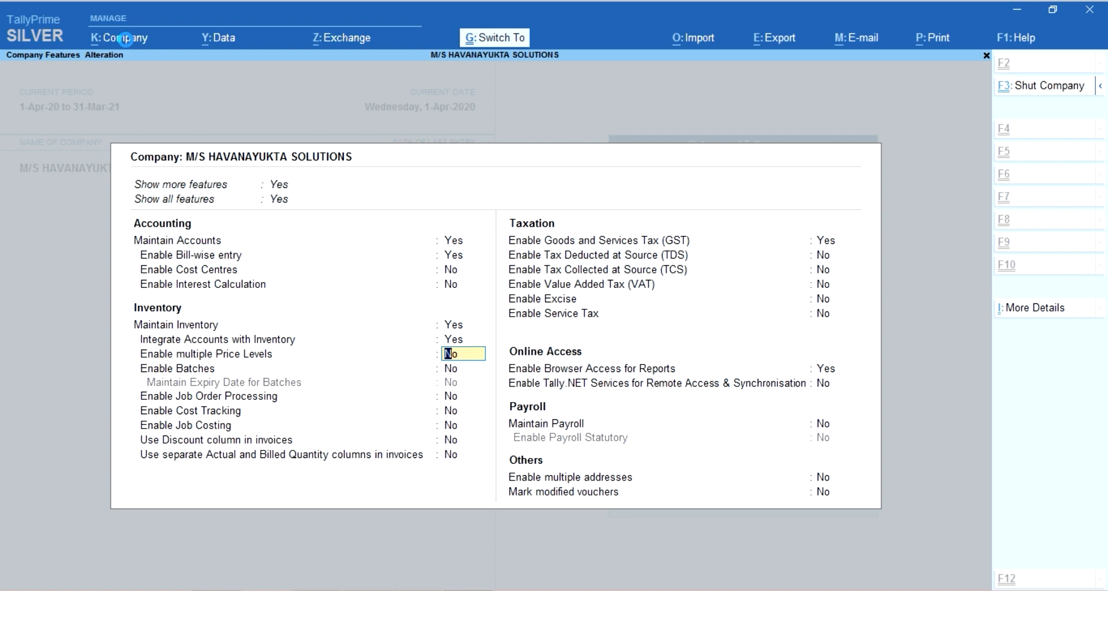
pyautogui.press('Escape')
# - Open the Stock Summary report from the Gateway of Tally
pyautogui.press('Up')
pyautogui.press('Up')
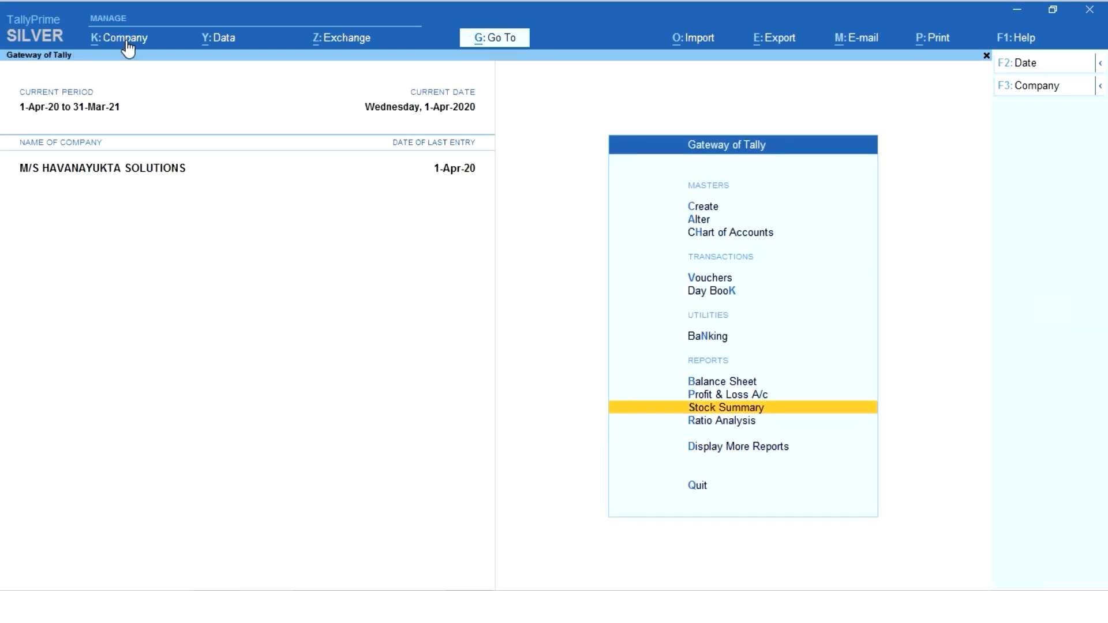
pyautogui.press('Return')
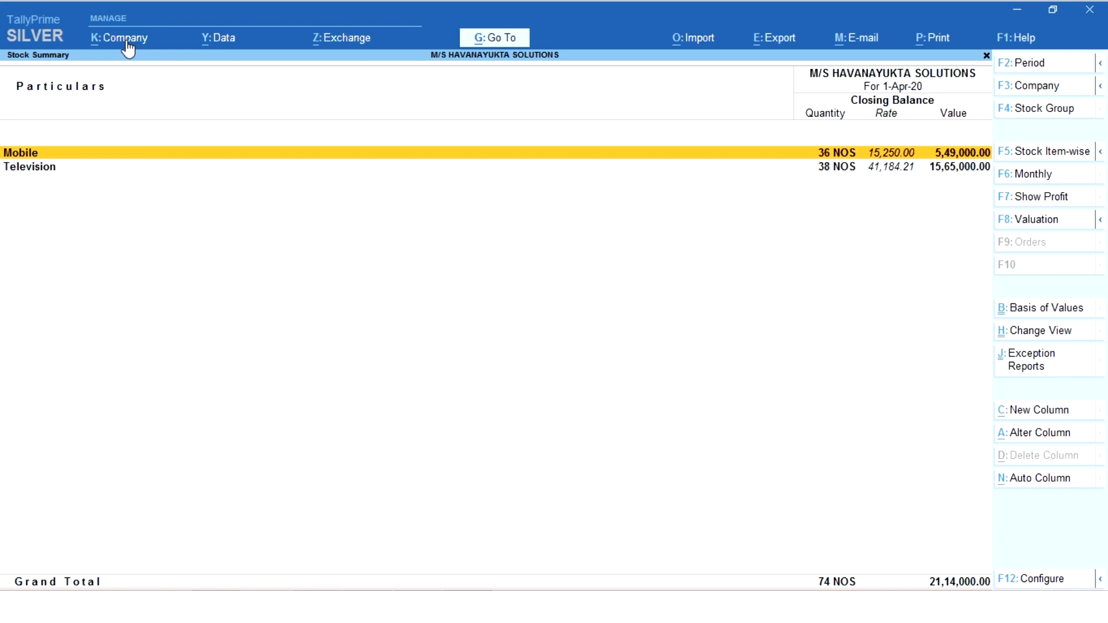
# - Configure the Stock Summary with Show Opening Balance, Show Goods Inwards and Show Goods Outwards set to Yes
pyautogui.press('F12')
pyautogui.press('Down')
pyautogui.press('Down')
pyautogui.press('Down')
pyautogui.press('Down')
pyautogui.press('Down')
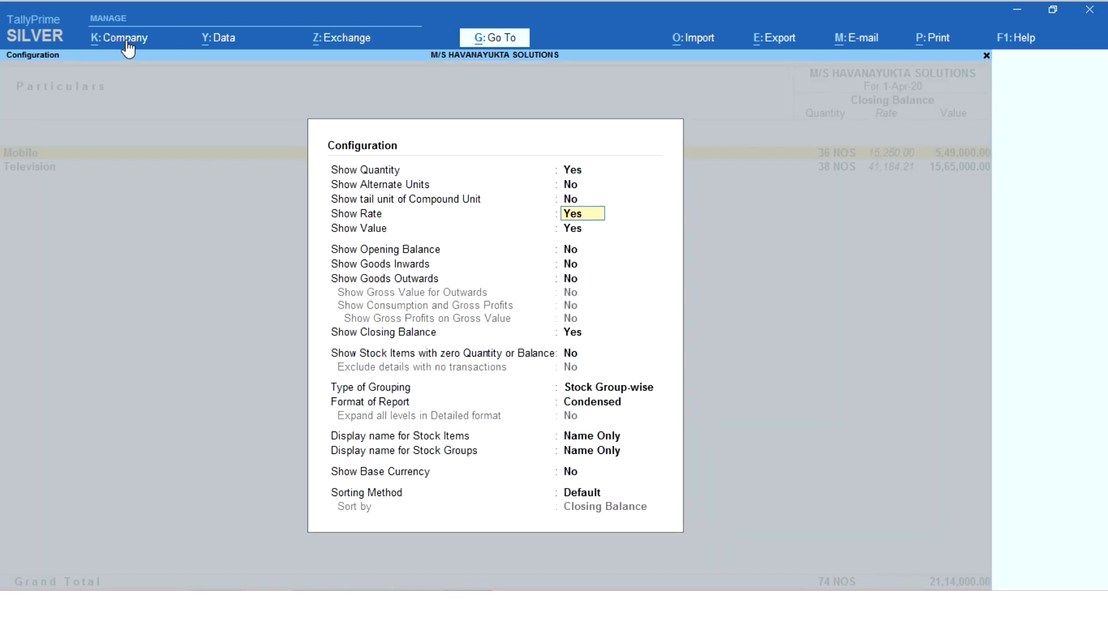
pyautogui.write('y')
pyautogui.press('Return')
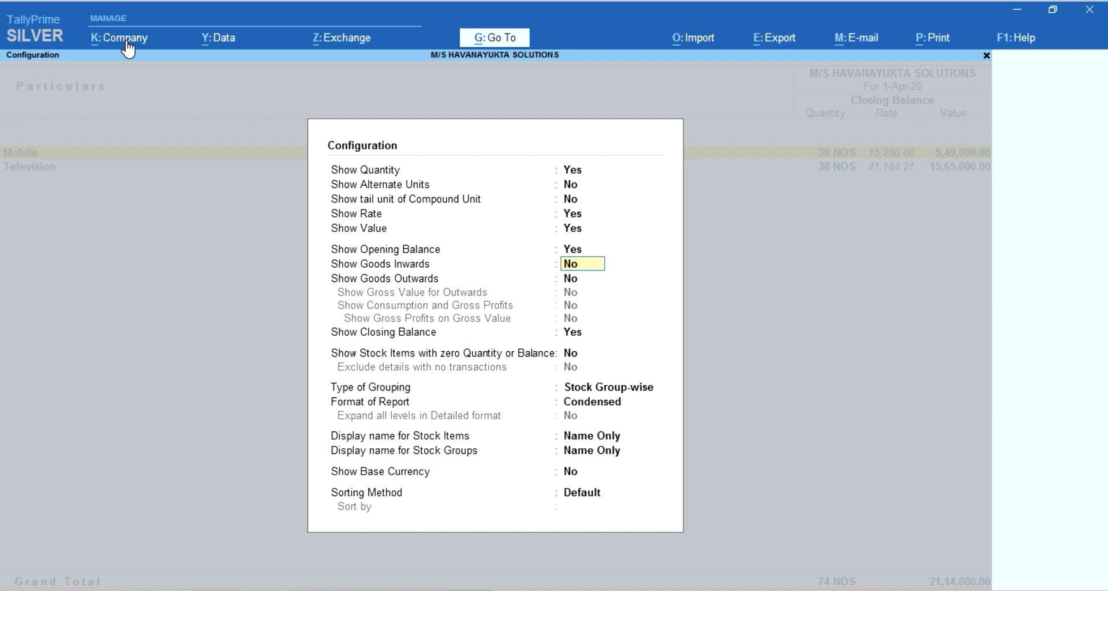
pyautogui.write('y')
pyautogui.press('Return')
pyautogui.write('y')
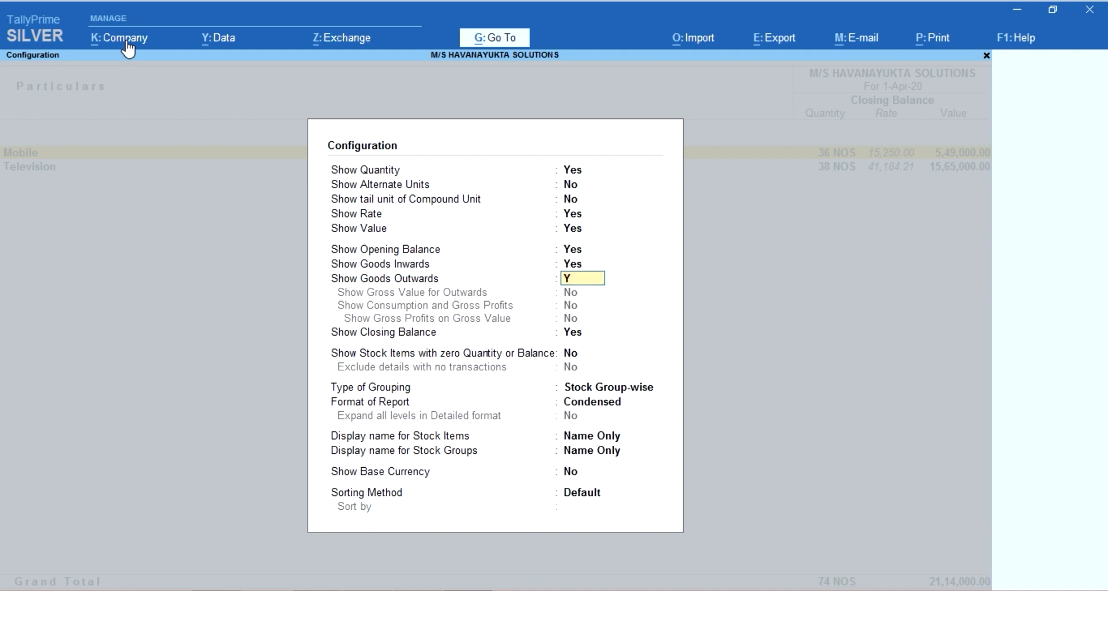
pyautogui.press('Return')
pyautogui.hotkey('ctrl', 'a')
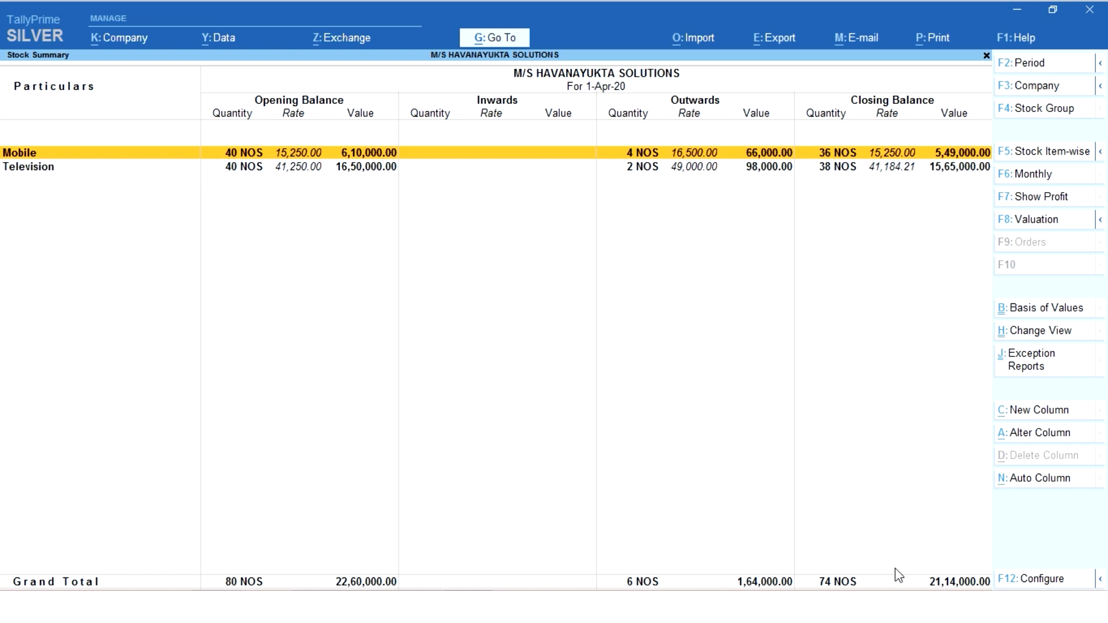
# - Leave the Stock Summary and open the Profit & Loss A/c report
pyautogui.press('Escape')
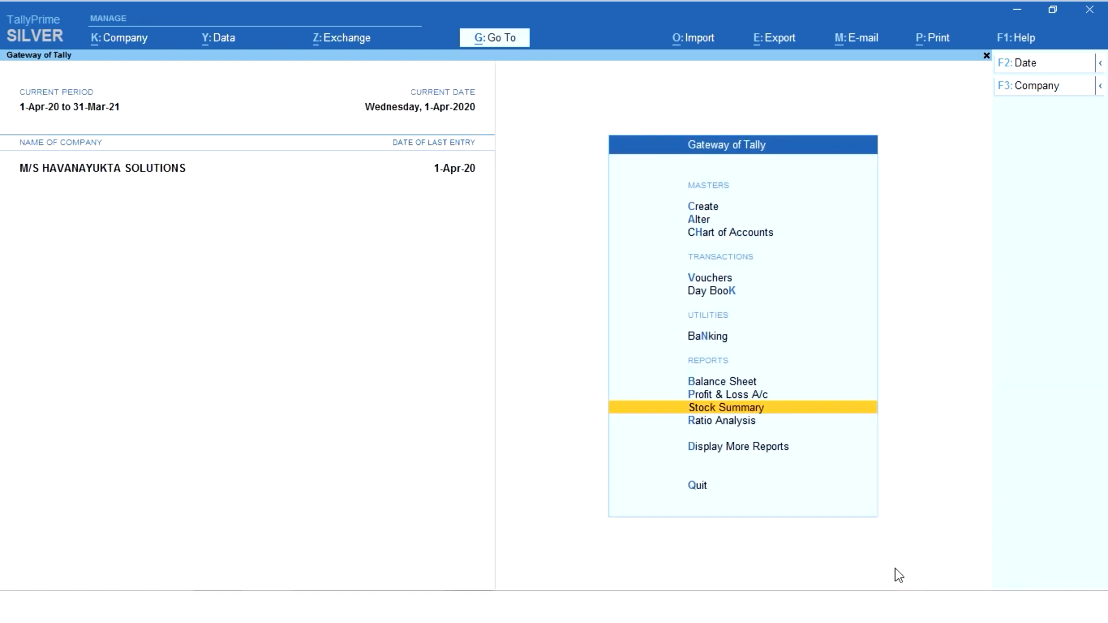
pyautogui.press('Up')
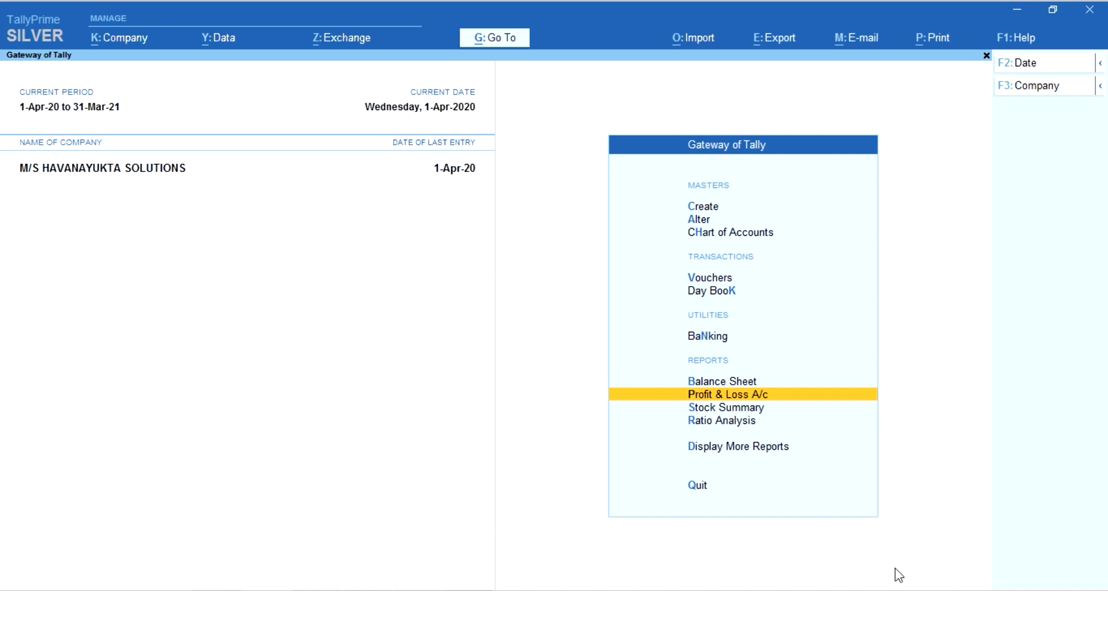
pyautogui.press('Return')
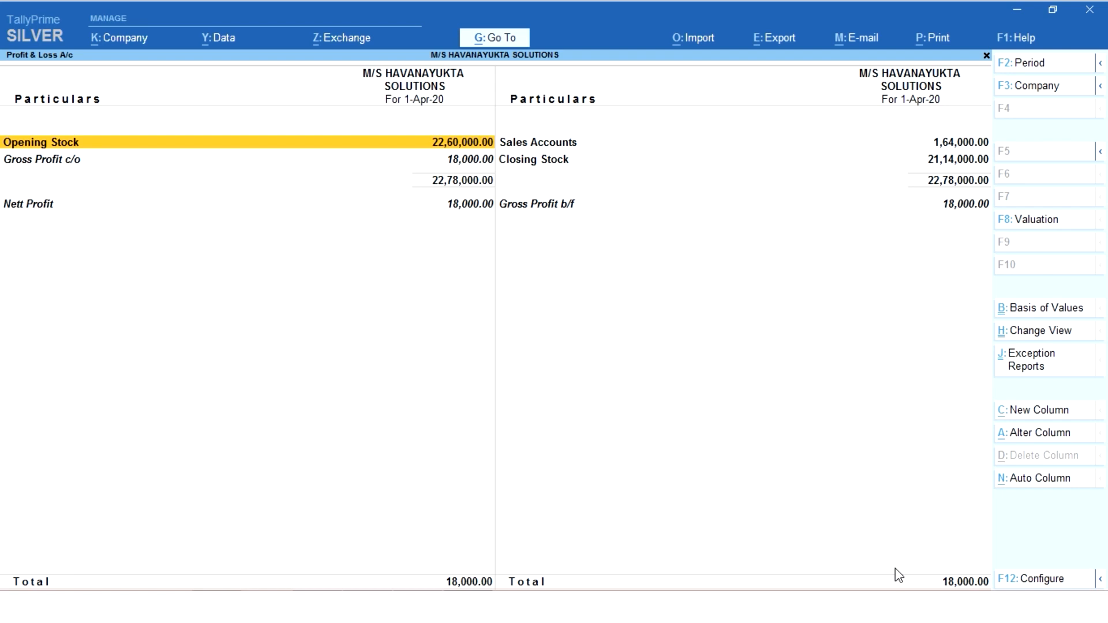
# - Check the Opening Stock and Closing Stock entries in the Profit & Loss A/c, then leave the report
pyautogui.press('Return')
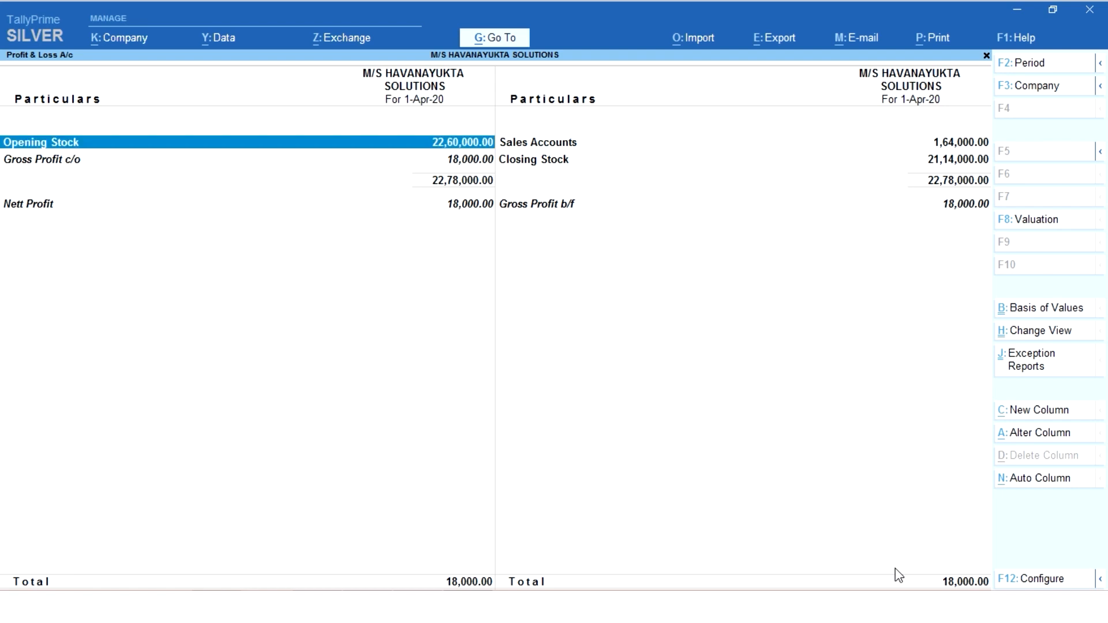
pyautogui.press('Right')
pyautogui.press('Down')
pyautogui.press('Return')
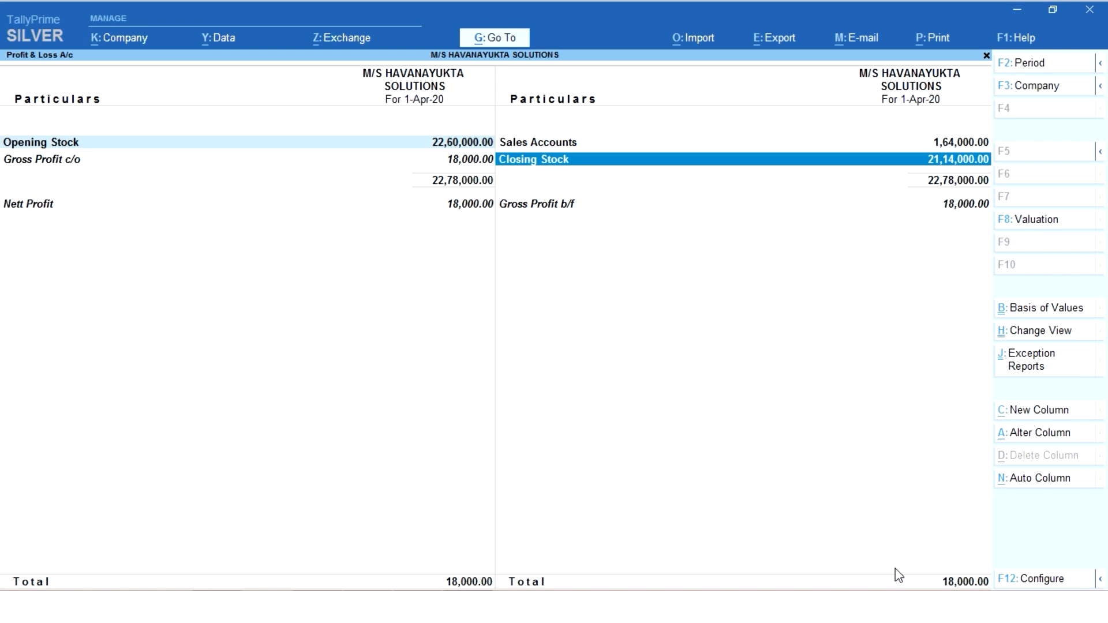
pyautogui.press('Escape')
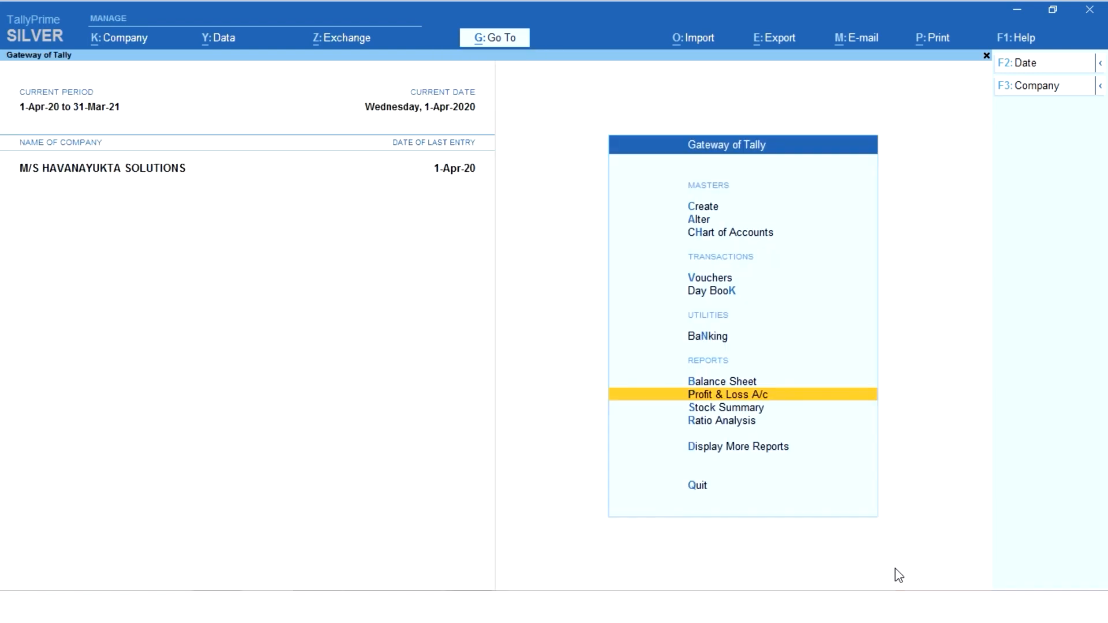
# - Open the Balance Sheet and drill down into Current Assets to examine the Closing Stock entry
pyautogui.press('Up')
pyautogui.press('Return')
pyautogui.press('Right')
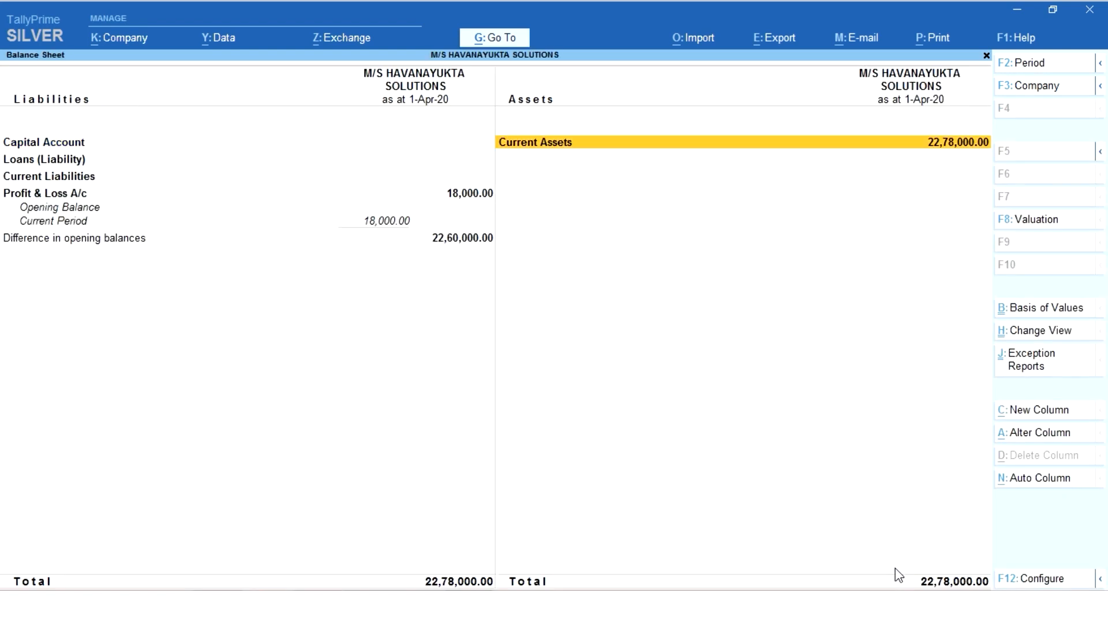
pyautogui.press('Return')
pyautogui.press('Down')
pyautogui.press('Up')
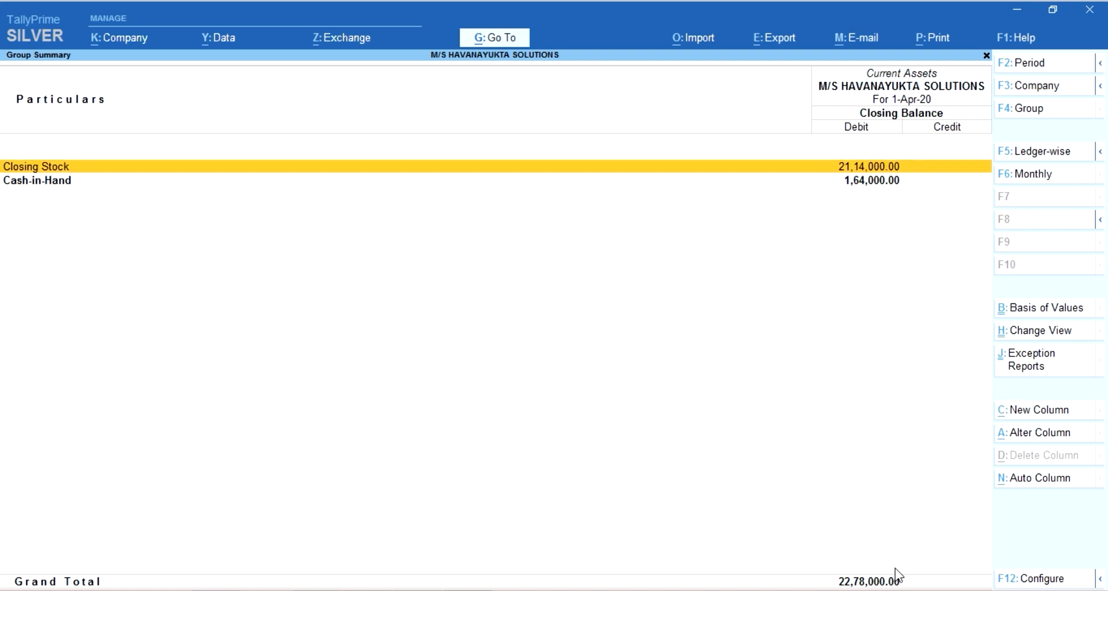
pyautogui.press('Return')
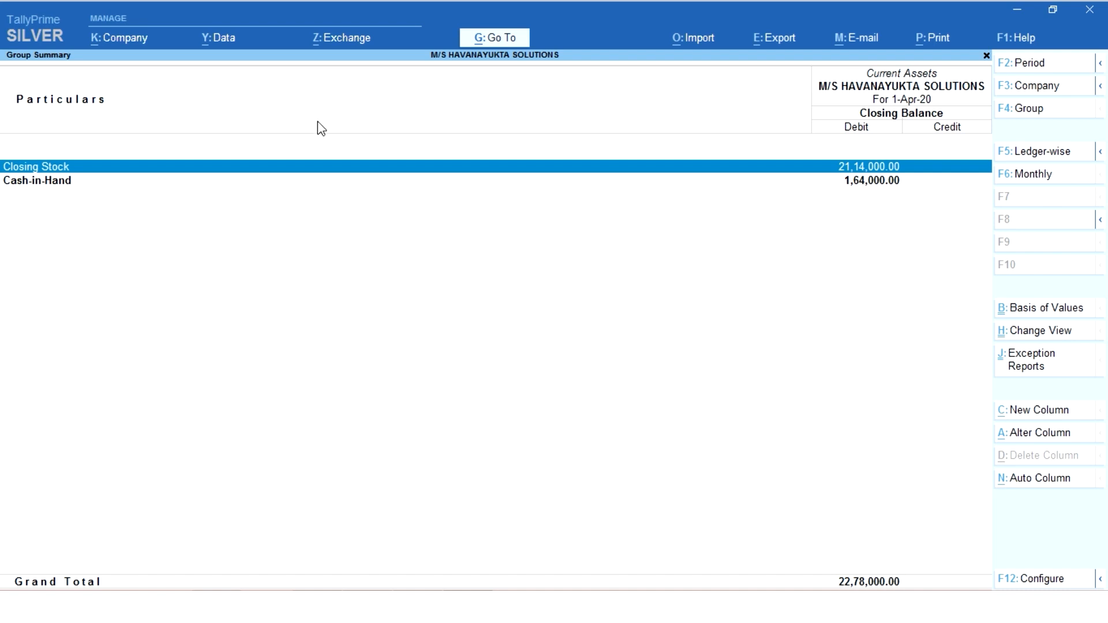
# - Set Integrate Accounts with Inventory to No in the company features and save the settings
pyautogui.click(136, 42)
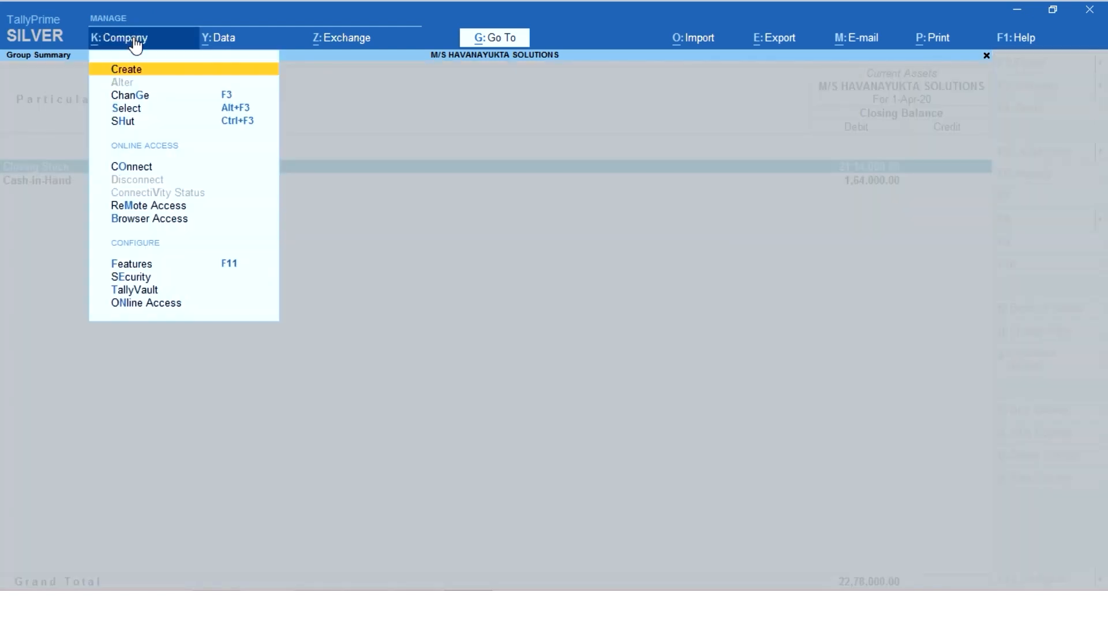
pyautogui.press('Down')
pyautogui.press('Down')
pyautogui.press('Down')
pyautogui.press('Down')
pyautogui.press('Down')
pyautogui.press('Down')
pyautogui.press('Down')
pyautogui.press('Down')
pyautogui.press('Up')
pyautogui.press('Return')
pyautogui.press('Return')
pyautogui.press('Return')
pyautogui.press('Return')
pyautogui.press('Return')
pyautogui.press('Return')
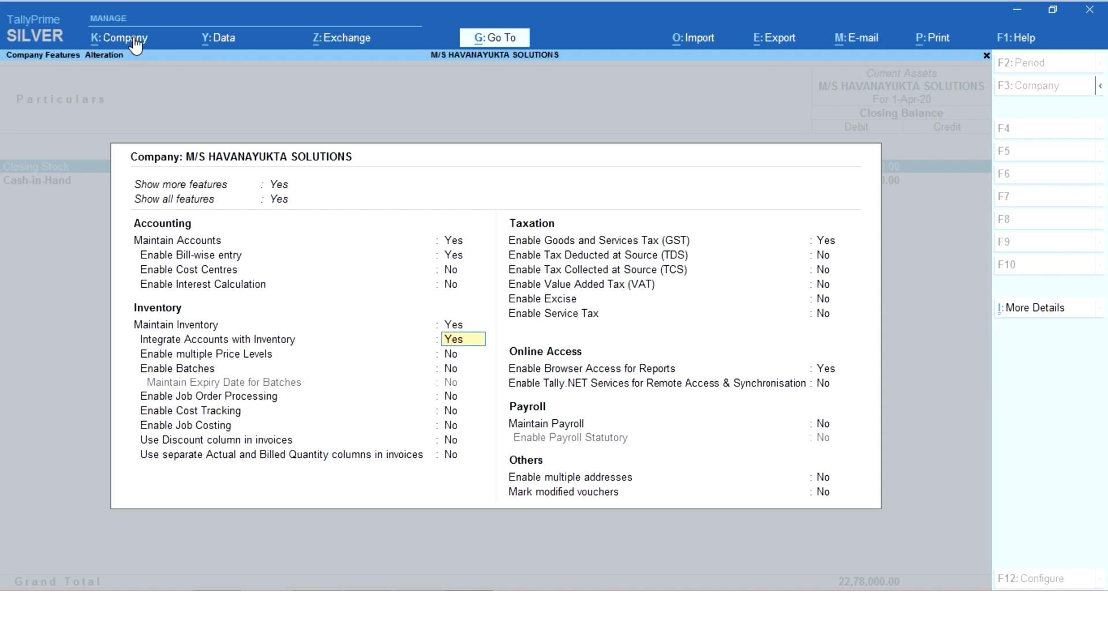
pyautogui.press('n')
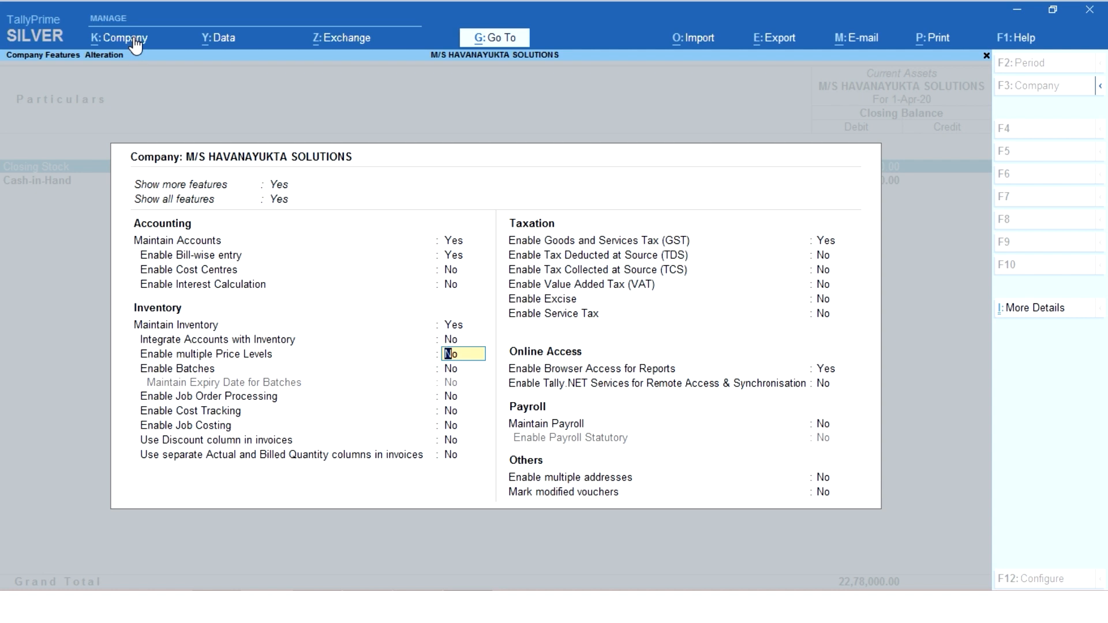
pyautogui.hotkey('ctrl', 'a')
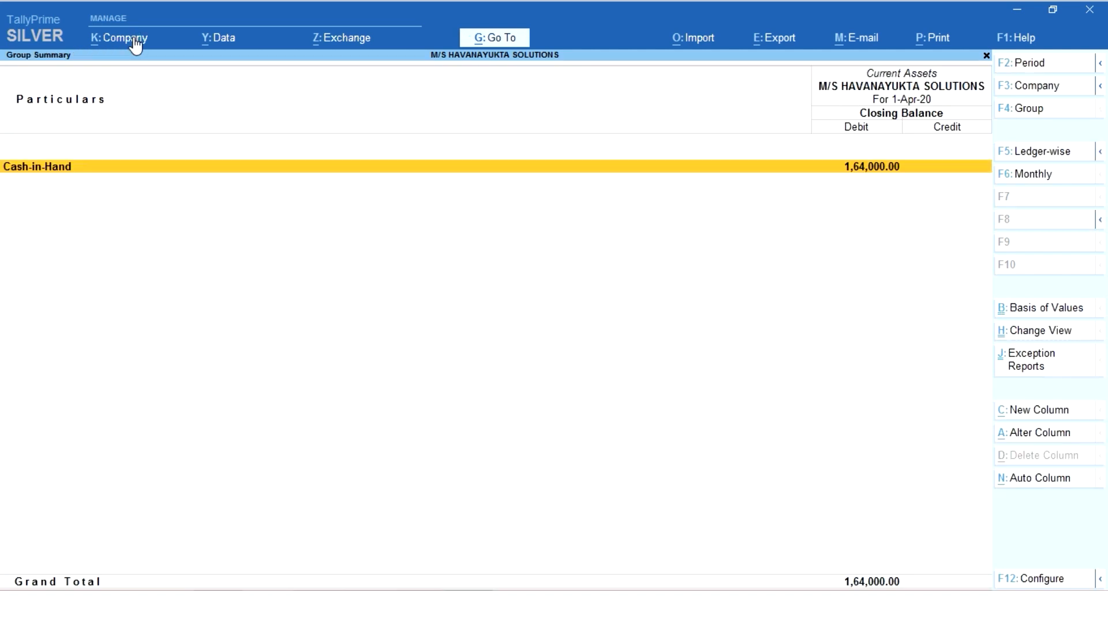
# - Leave the Current Assets summary and the Balance Sheet, and open the Stock Summary report
pyautogui.press('Escape')
pyautogui.press('Escape')
pyautogui.press('Down')
pyautogui.press('Down')
pyautogui.press('Return')
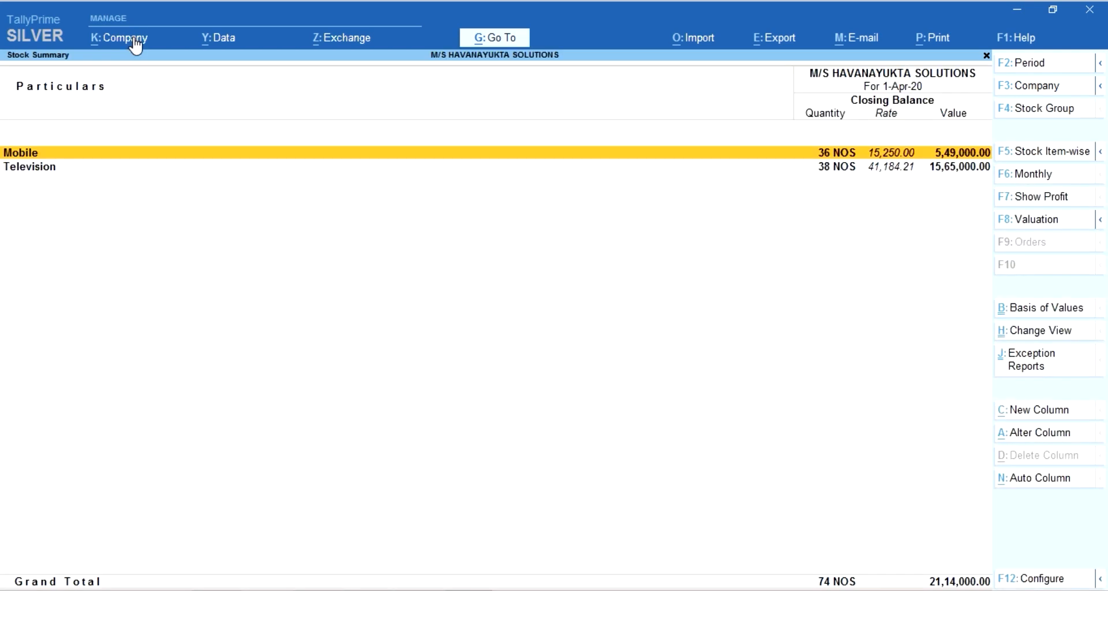
# - Set Show Opening Balance, Show Goods Inwards and Show Goods Outwards to Yes in the Stock Summary configuration and apply it
pyautogui.press('F12')
pyautogui.press('Down')
pyautogui.press('Down')
pyautogui.press('Down')
pyautogui.press('Down')
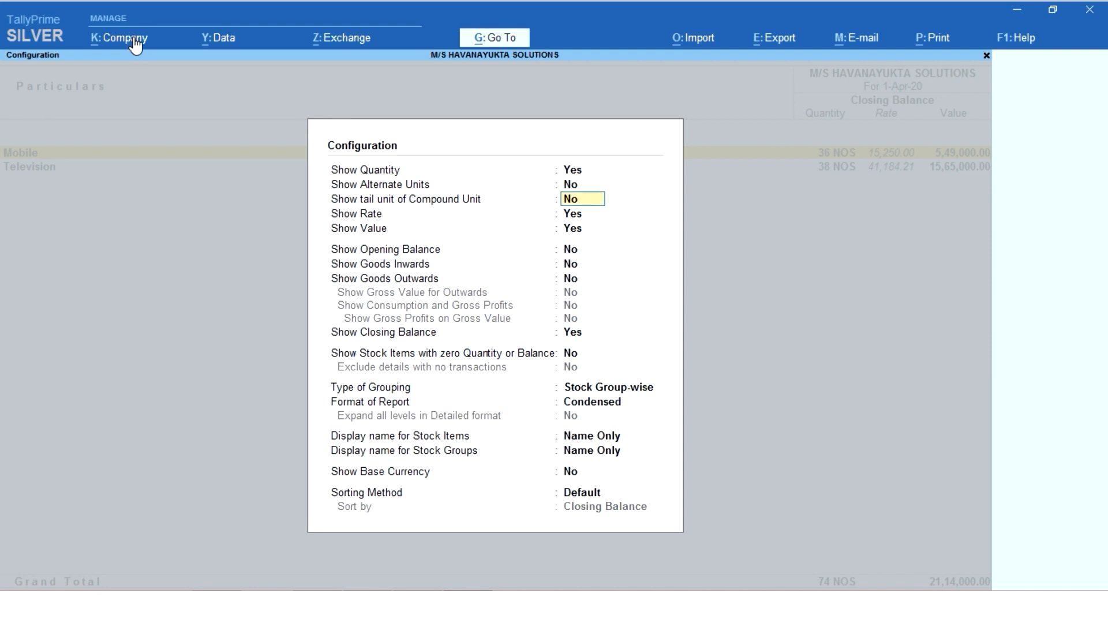
pyautogui.press('Down')
pyautogui.press('y')
pyautogui.press('y')
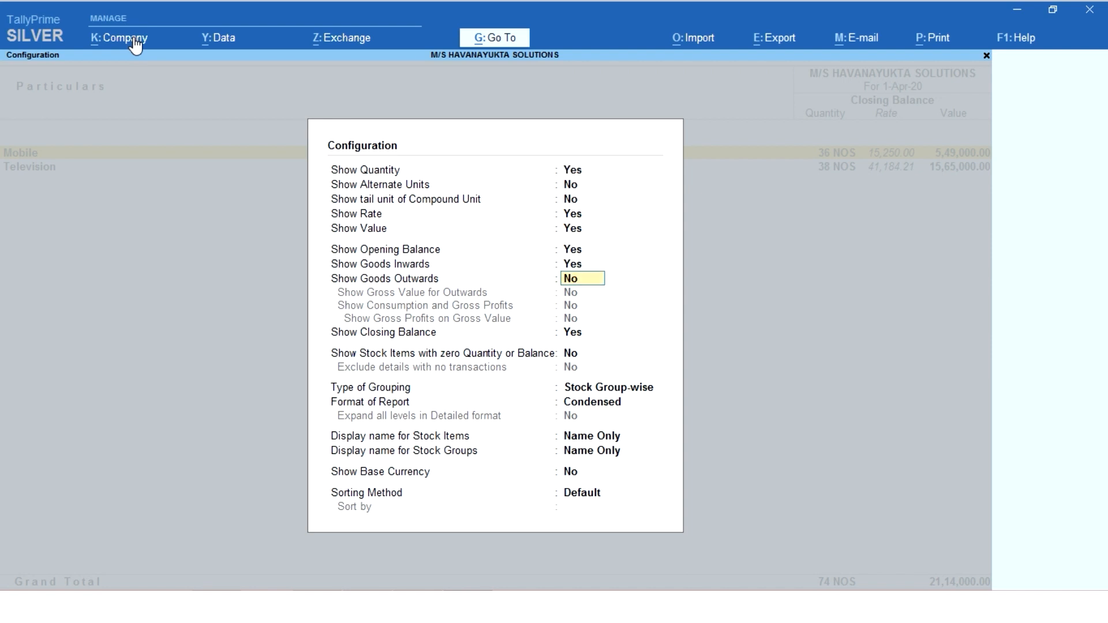
pyautogui.press('y')
pyautogui.hotkey('ctrl', 'a')
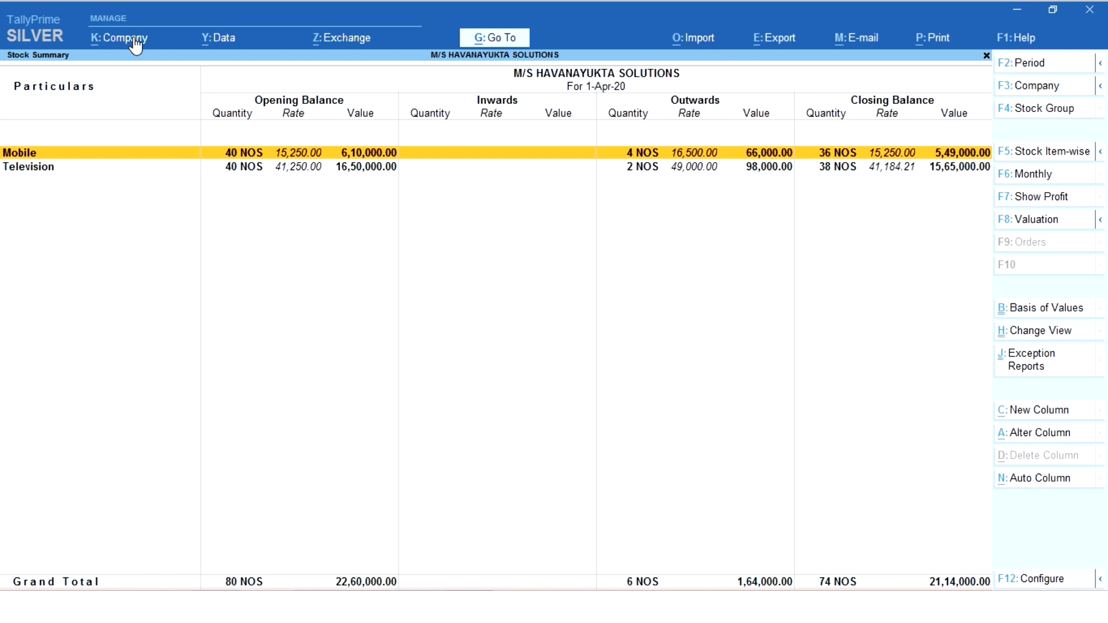
# - Leave the Stock Summary and check the Profit & Loss A/c for stock entries with inventory integration off
pyautogui.press('Escape')
pyautogui.press('Up')
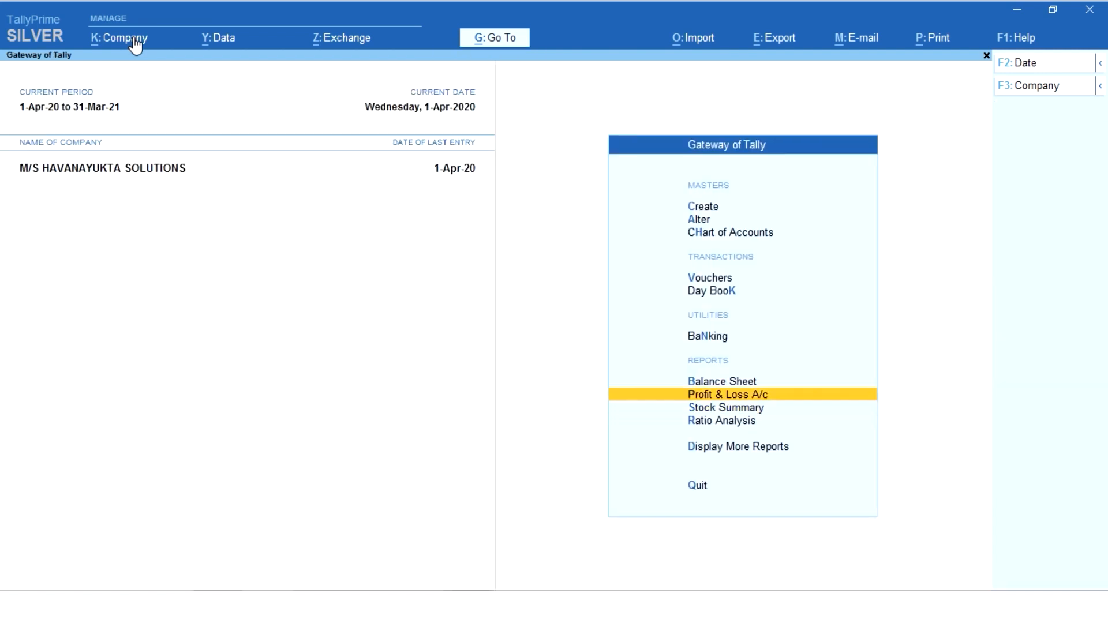
pyautogui.press('Return')
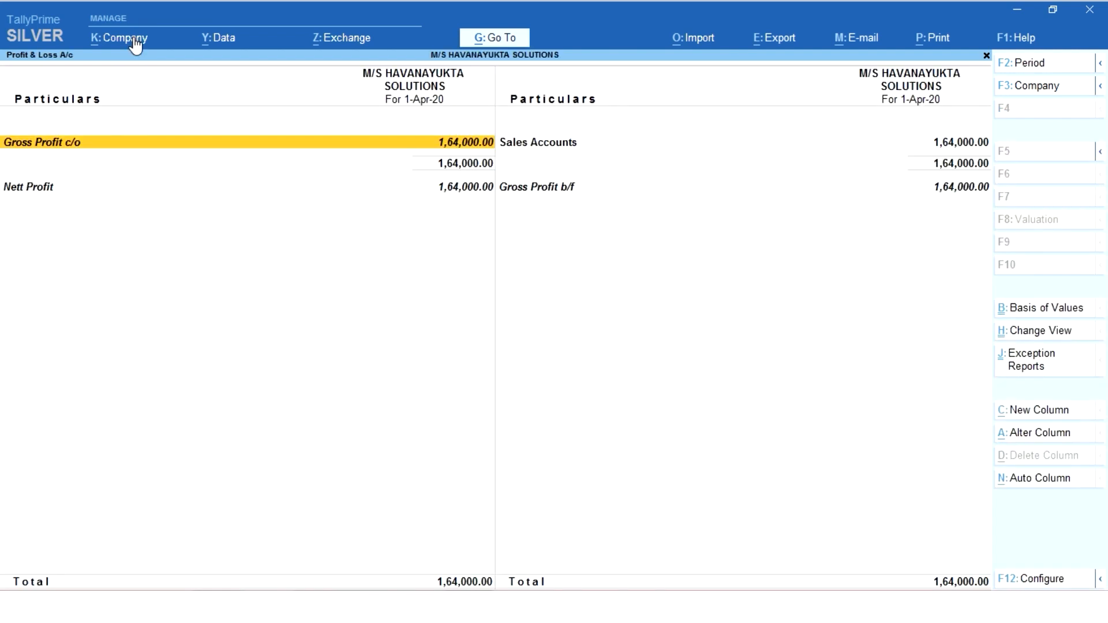
pyautogui.press('Right')
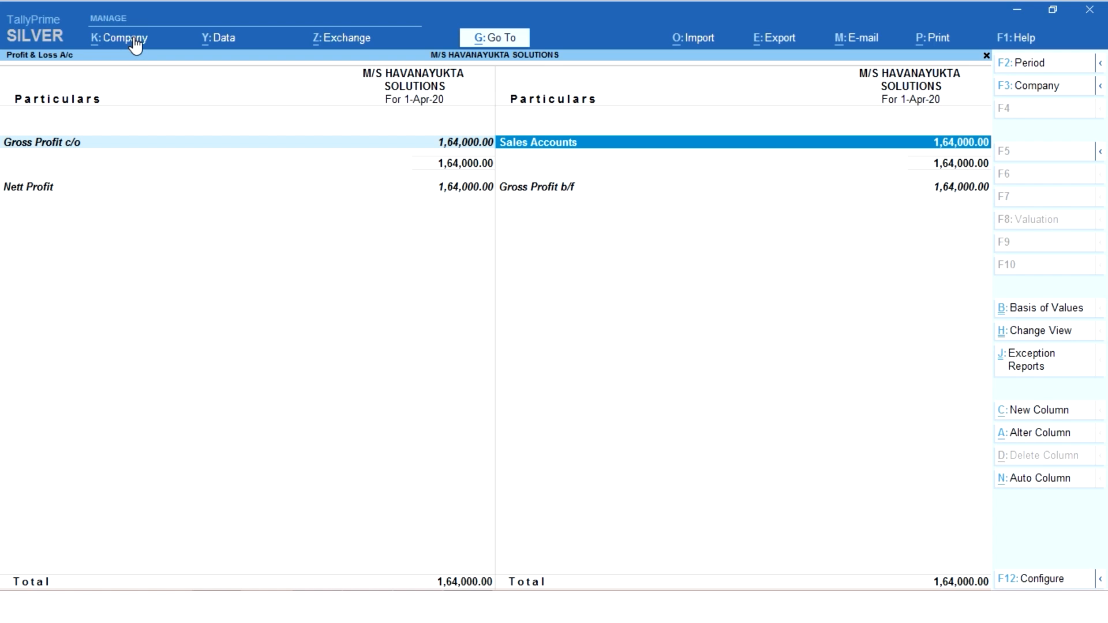
# - Open the Balance Sheet, examine the Current Assets breakdown for stock, and return to the Gateway of Tally
pyautogui.press('Escape')
pyautogui.press('Up')
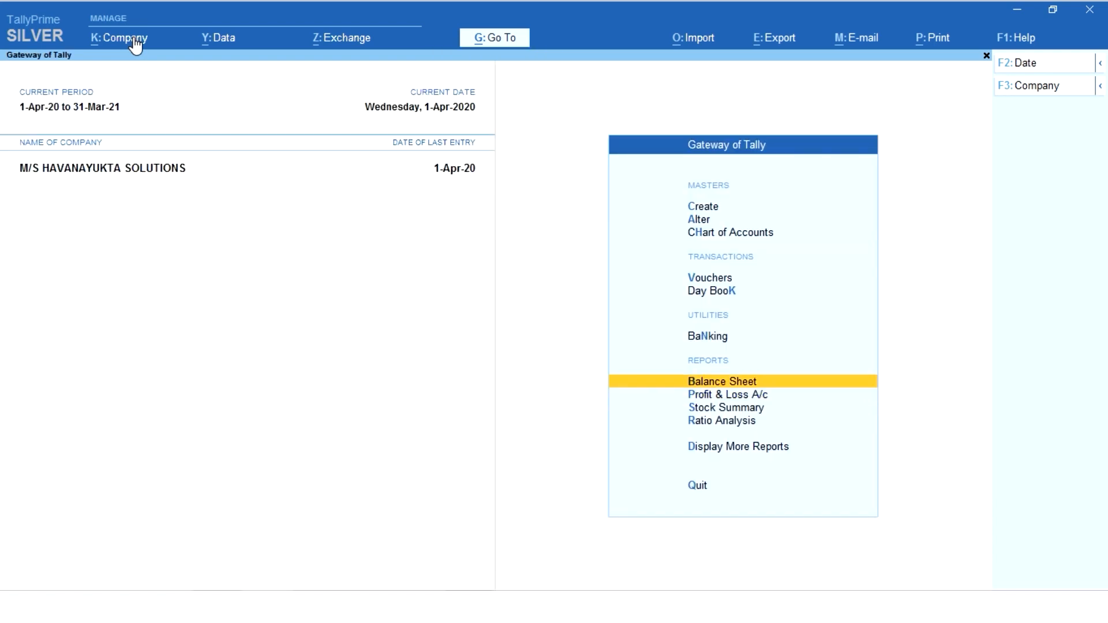
pyautogui.press('Return')
pyautogui.press('Right')
pyautogui.press('Return')
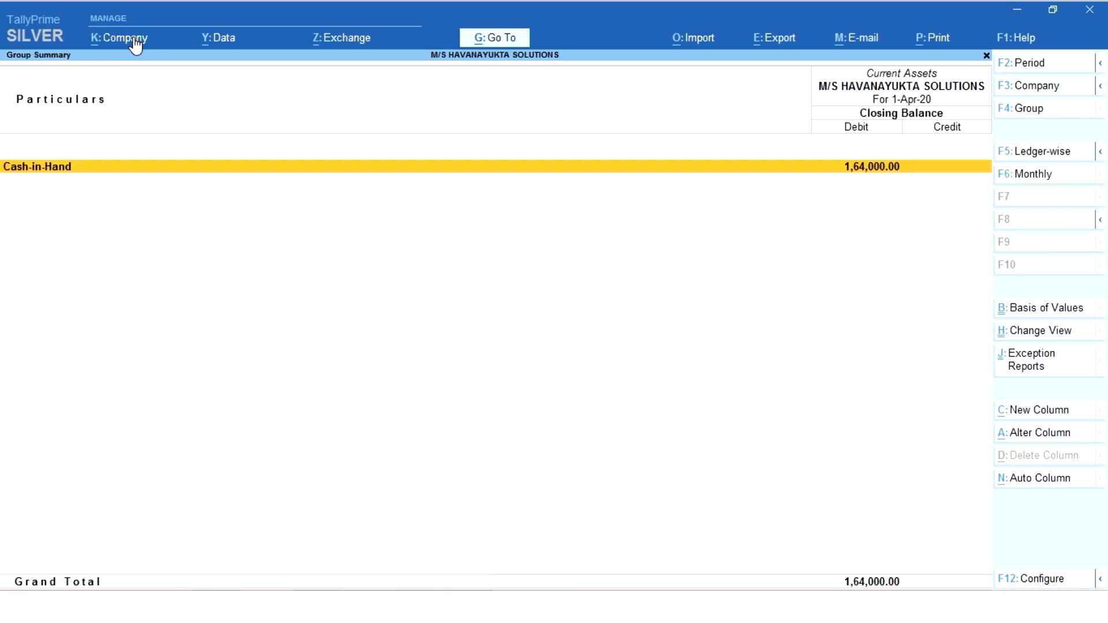
pyautogui.press('Escape')
pyautogui.press('Escape')
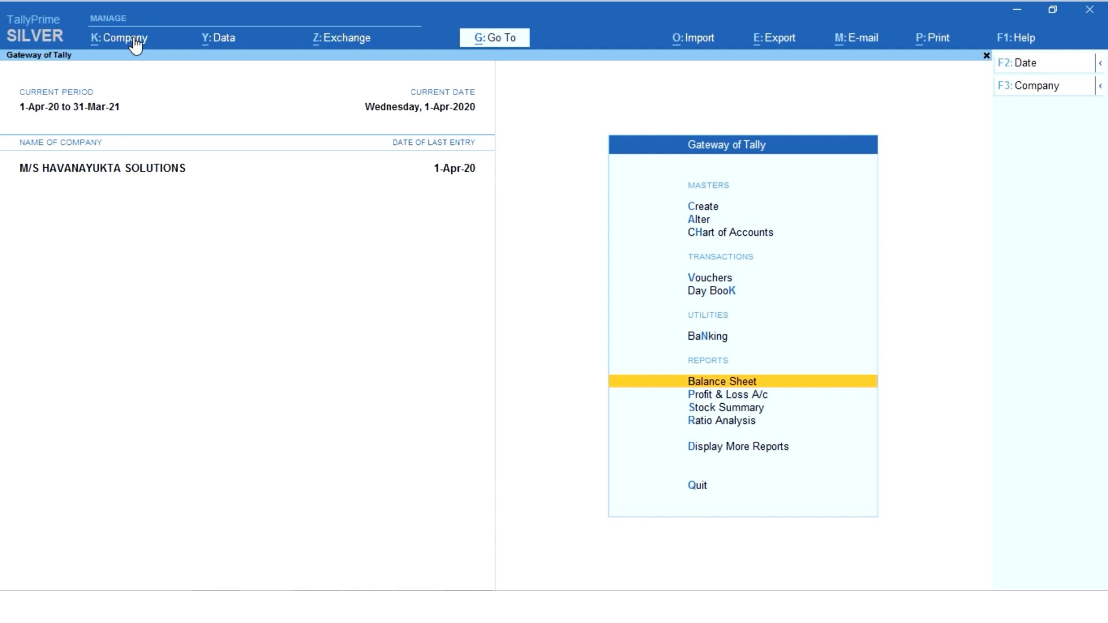
# - Open the form for creating a new ledger from the accounting masters
pyautogui.press('Up')
pyautogui.press('Up')
pyautogui.press('Up')
pyautogui.press('Up')
pyautogui.press('Up')
pyautogui.press('Up')
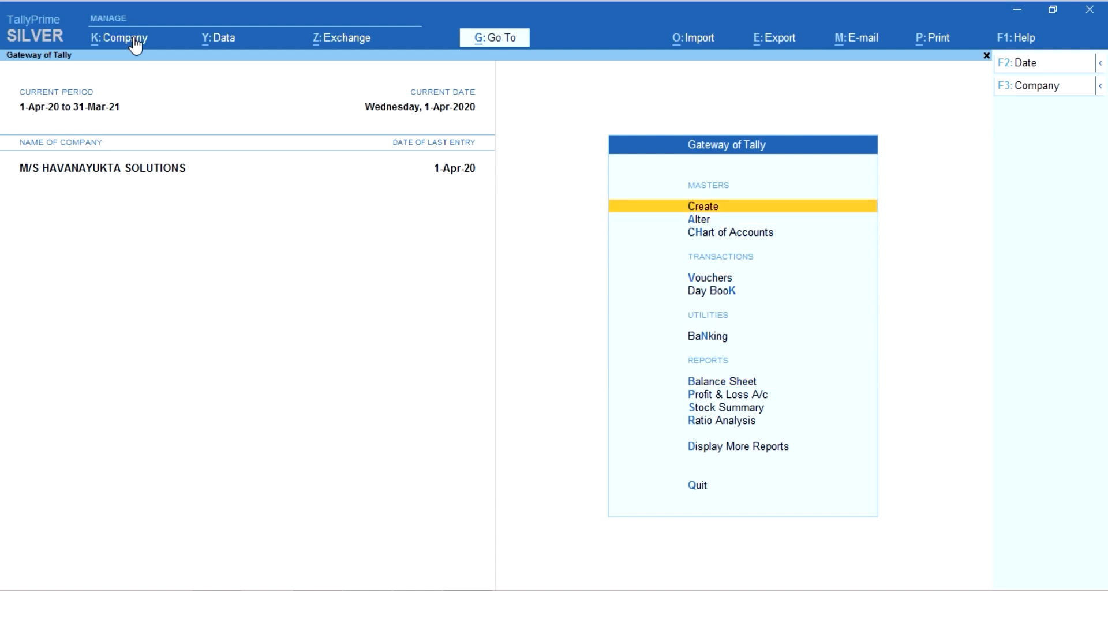
pyautogui.press('Return')
pyautogui.press('Down')
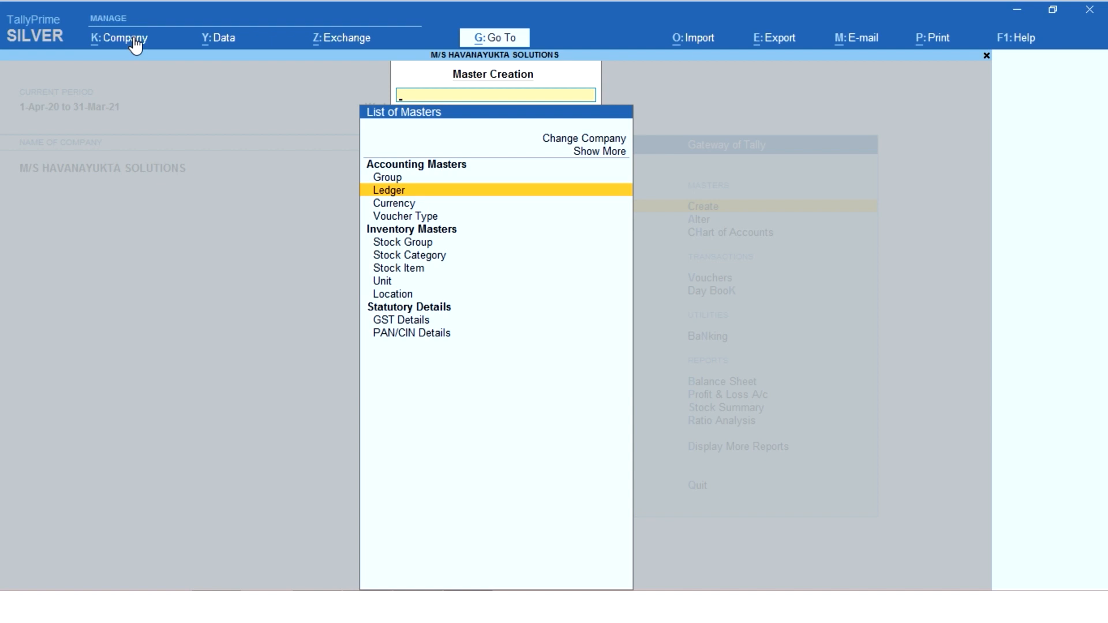
pyautogui.press('Return')
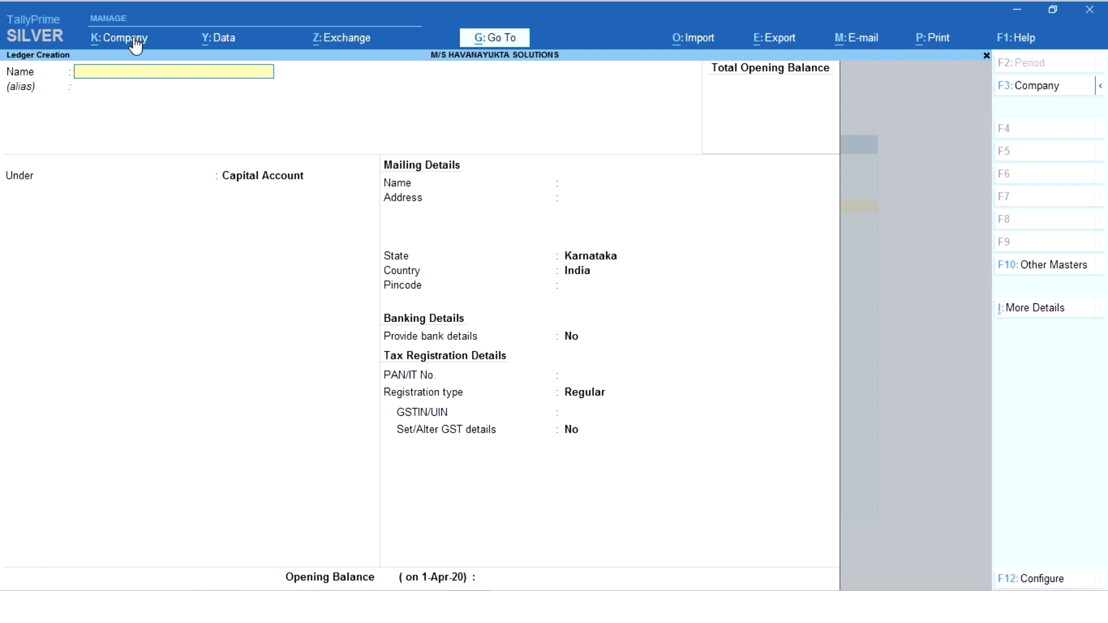
# - Name the new ledger STOCK and place it under the Stock-in-Hand group
pyautogui.write('STOCK')
pyautogui.press('Return')
pyautogui.press('Return')
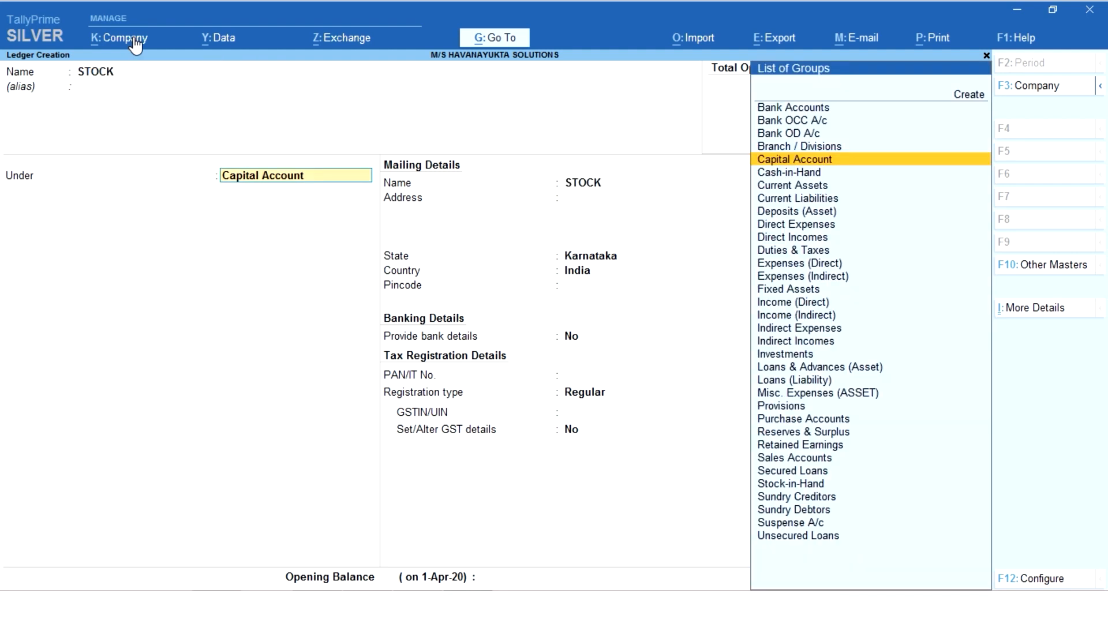
pyautogui.write('ST')
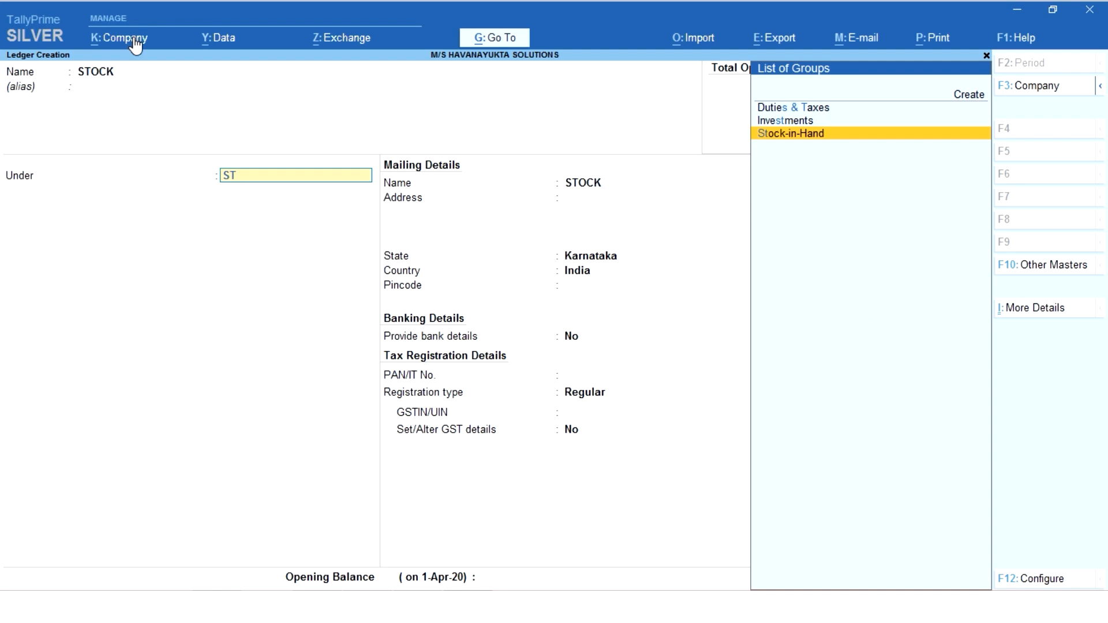
pyautogui.press('Return')
pyautogui.press('Return')
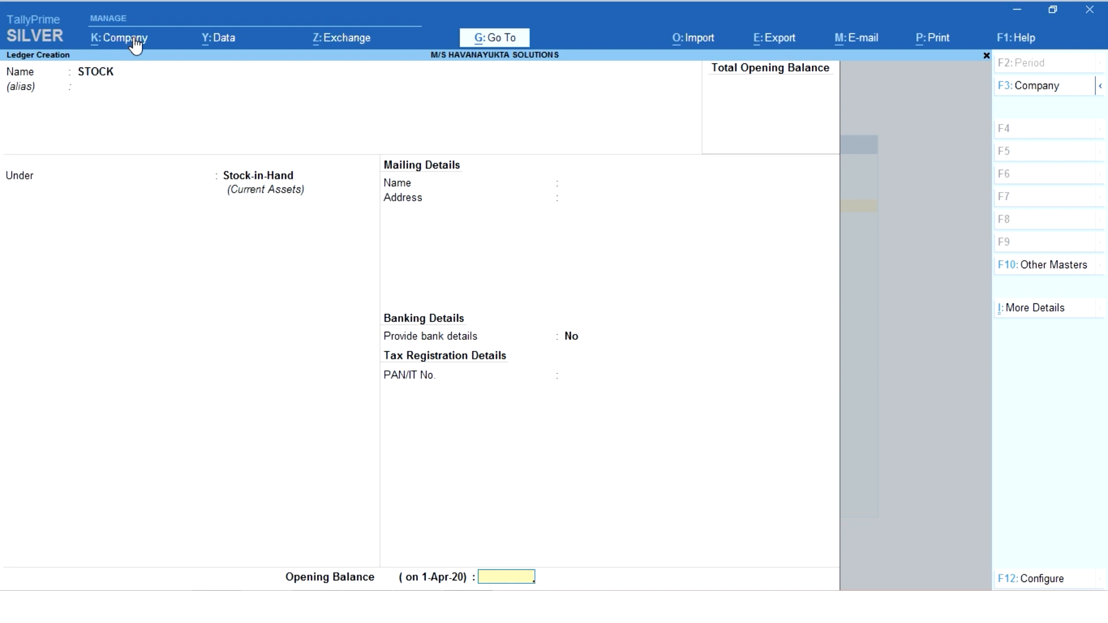
# - Set the STOCK ledger's opening balance to 100000, save the ledger, and return to the Gateway of Tally
pyautogui.write('100000')
pyautogui.press('Return')
pyautogui.press('Return')
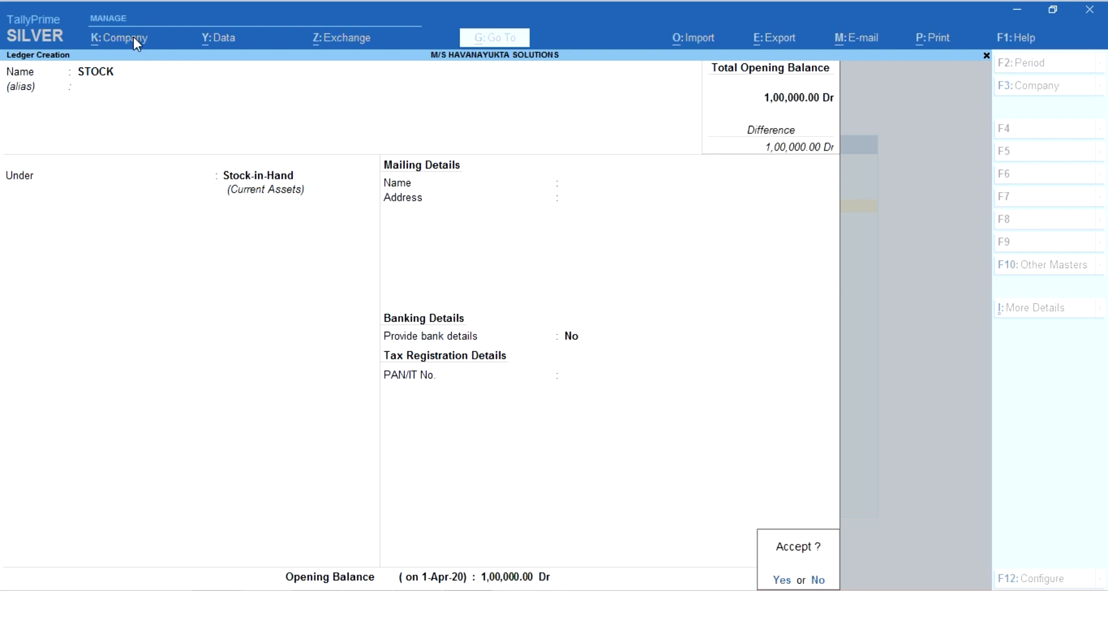
pyautogui.press('Return')
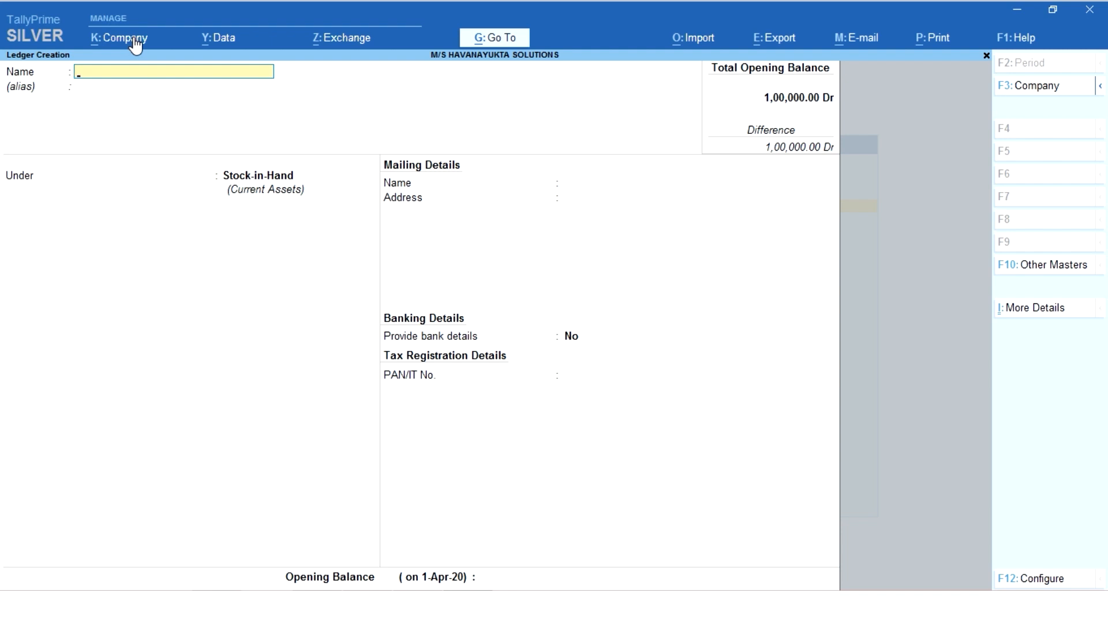
pyautogui.press('Escape')
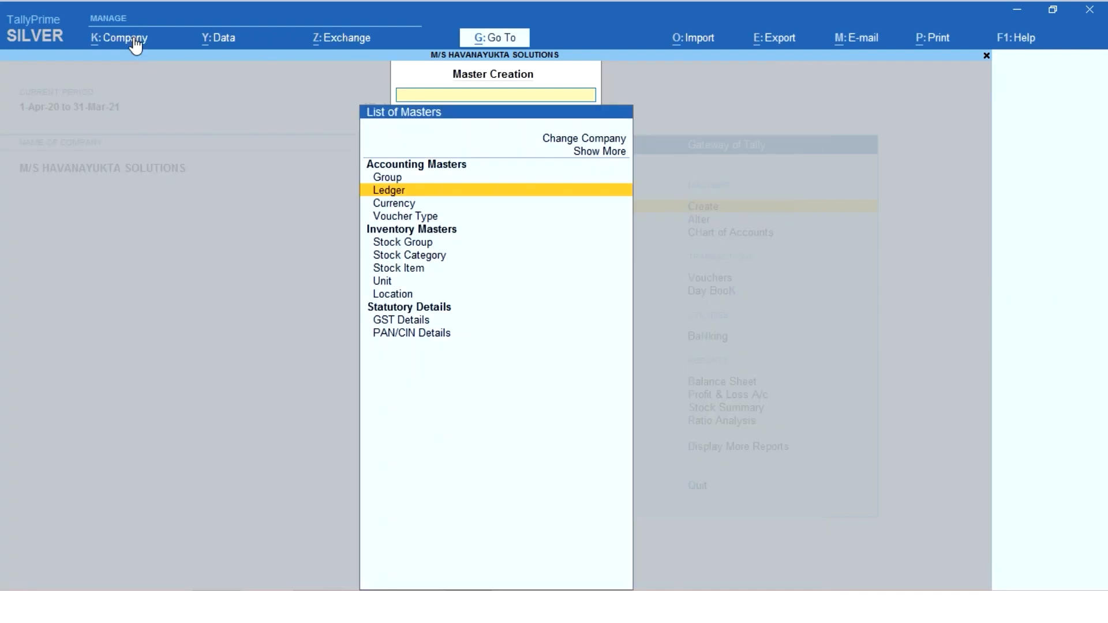
pyautogui.press('Escape')
# - Open the list of ledgers available for alteration
pyautogui.press('Down')
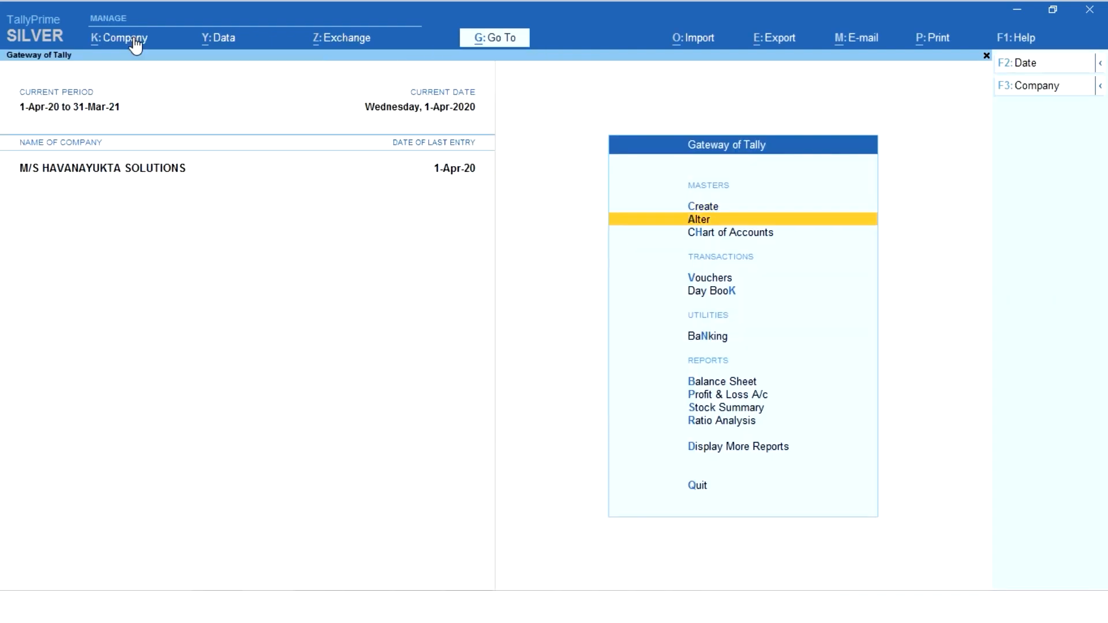
pyautogui.press('Return')
pyautogui.press('Down')
pyautogui.press('Down')
pyautogui.press('Down')
pyautogui.press('Down')
pyautogui.press('Down')
pyautogui.press('Down')
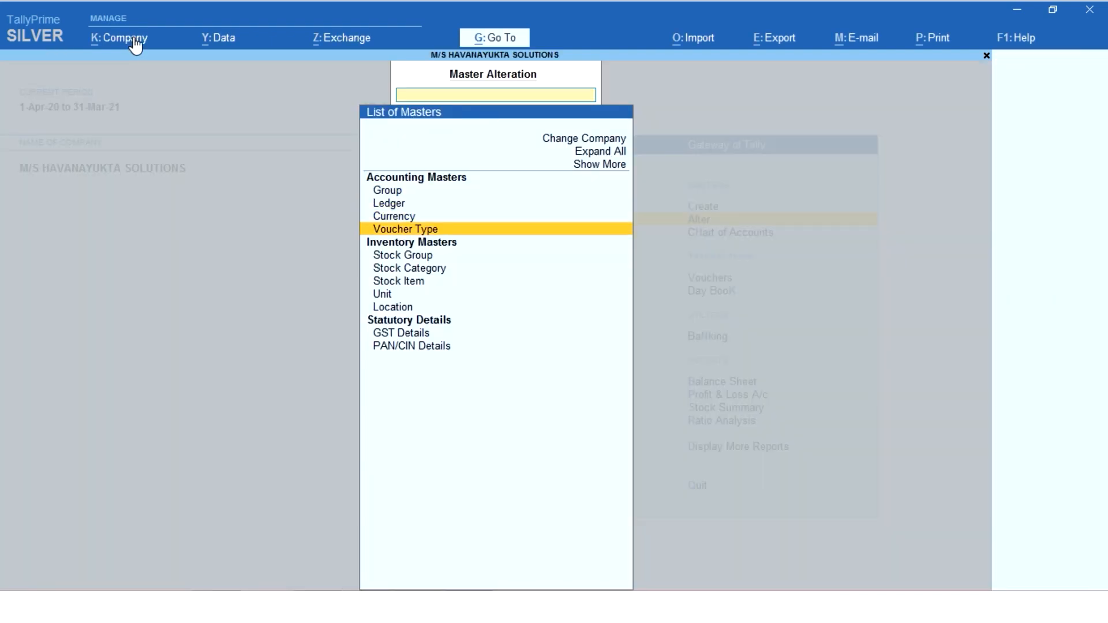
pyautogui.press('Up')
pyautogui.press('Up')
pyautogui.press('Up')
pyautogui.press('Up')
pyautogui.press('Up')
pyautogui.press('Up')
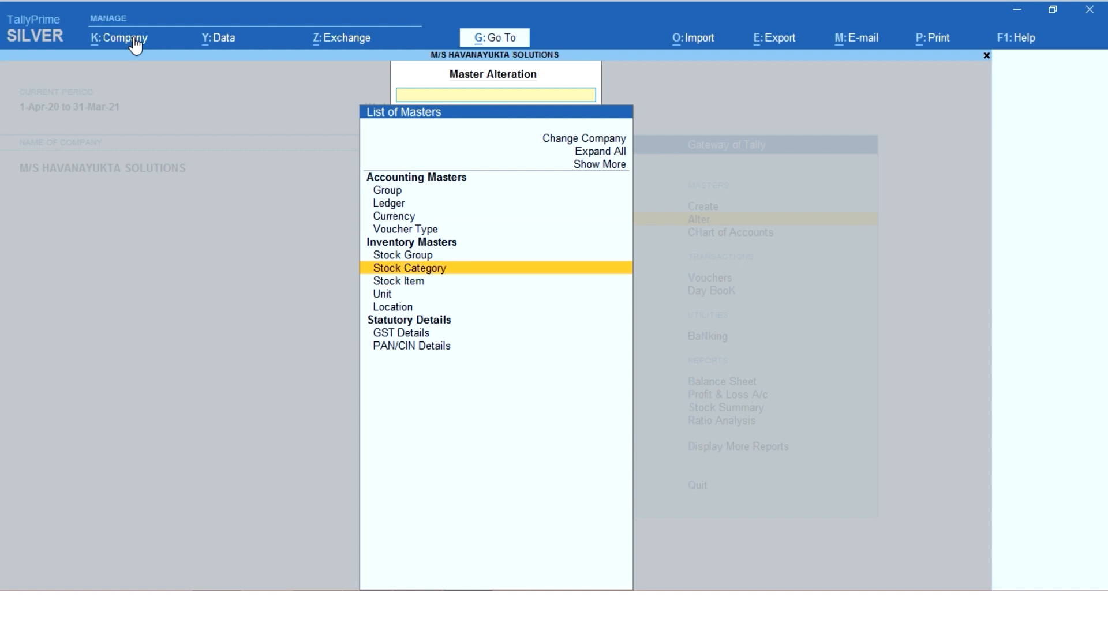
pyautogui.press('Return')
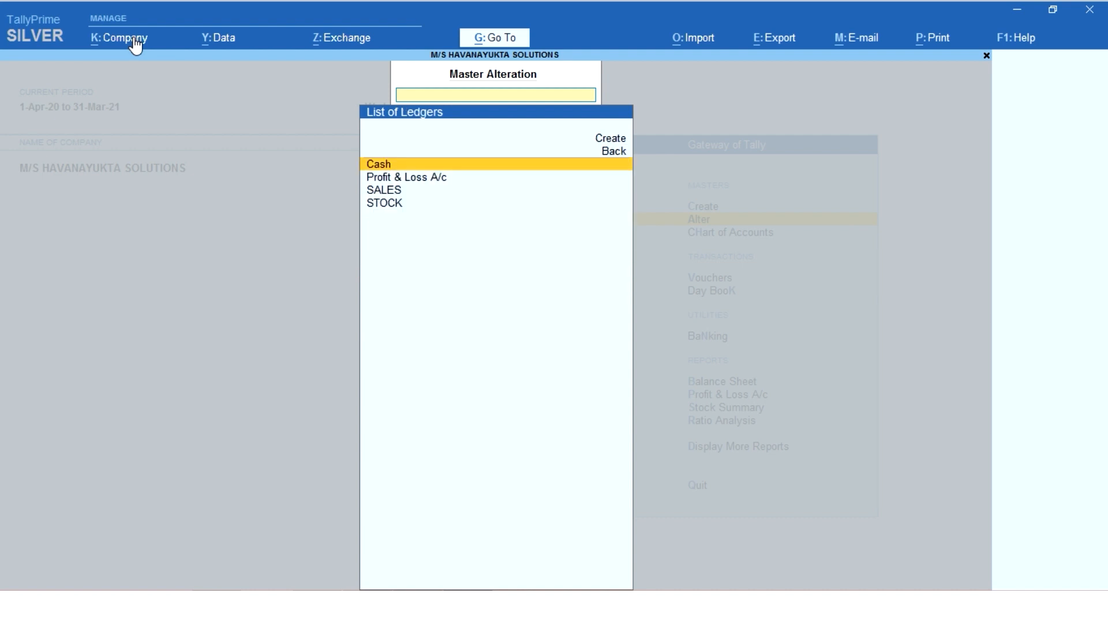
# - Open the STOCK ledger for alteration and move to its first closing balance date
pyautogui.press('Down')
pyautogui.press('Down')
pyautogui.press('Down')
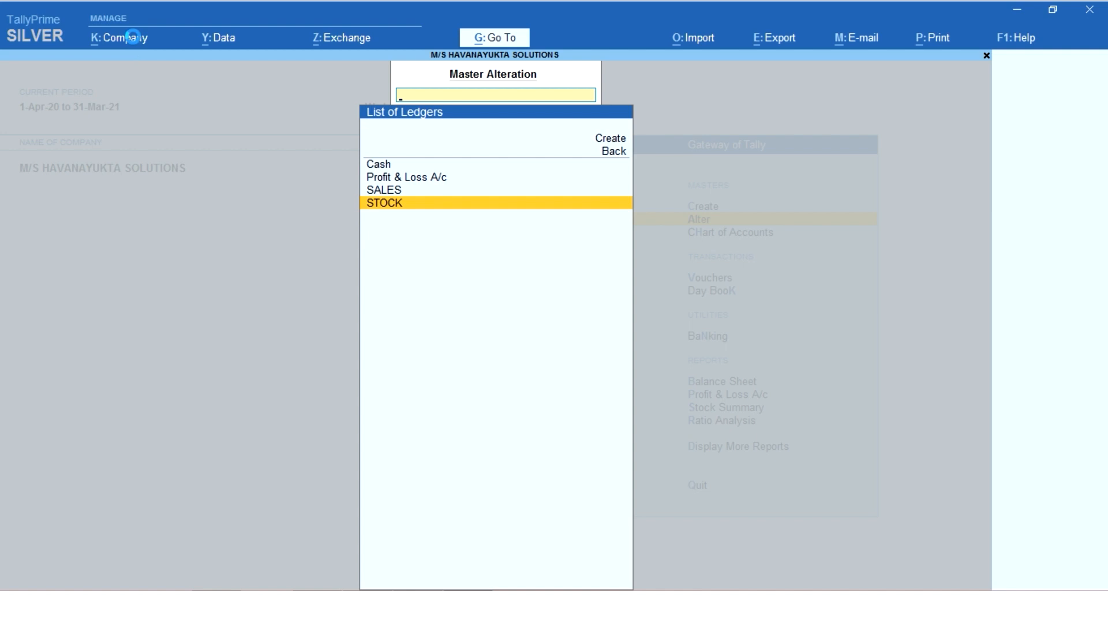
pyautogui.press('Return')
pyautogui.press('Return')
pyautogui.press('Return')
pyautogui.press('Return')
pyautogui.press('Return')
pyautogui.press('Return')
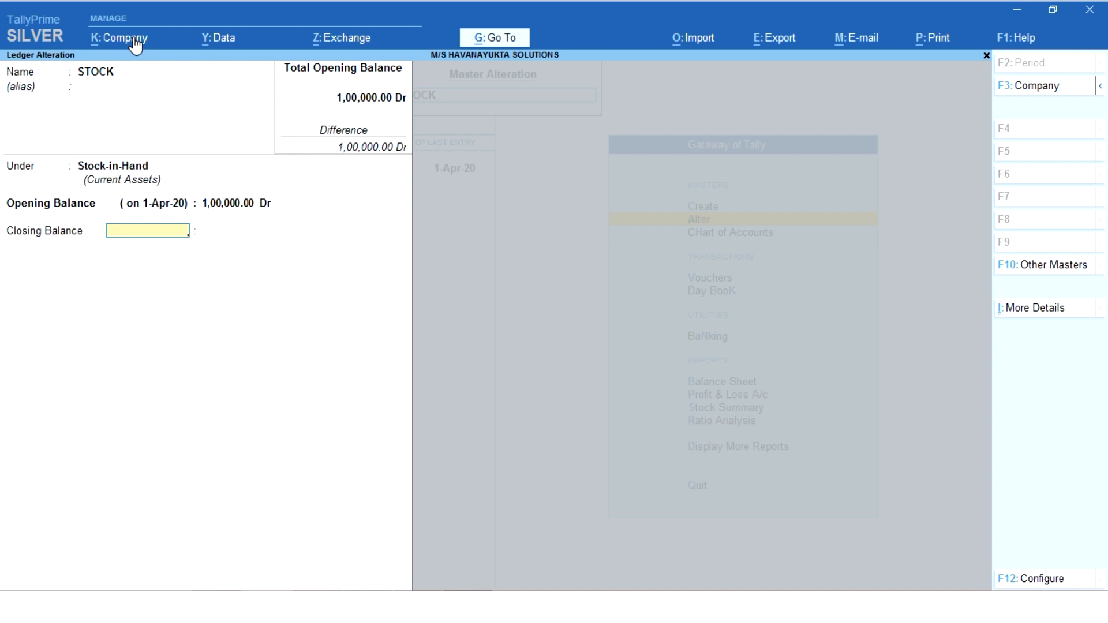
# - Record a debit closing balance of 115000 dated 30-Jun-20 in the STOCK ledger
pyautogui.write('30.6.2020')
pyautogui.press('Return')
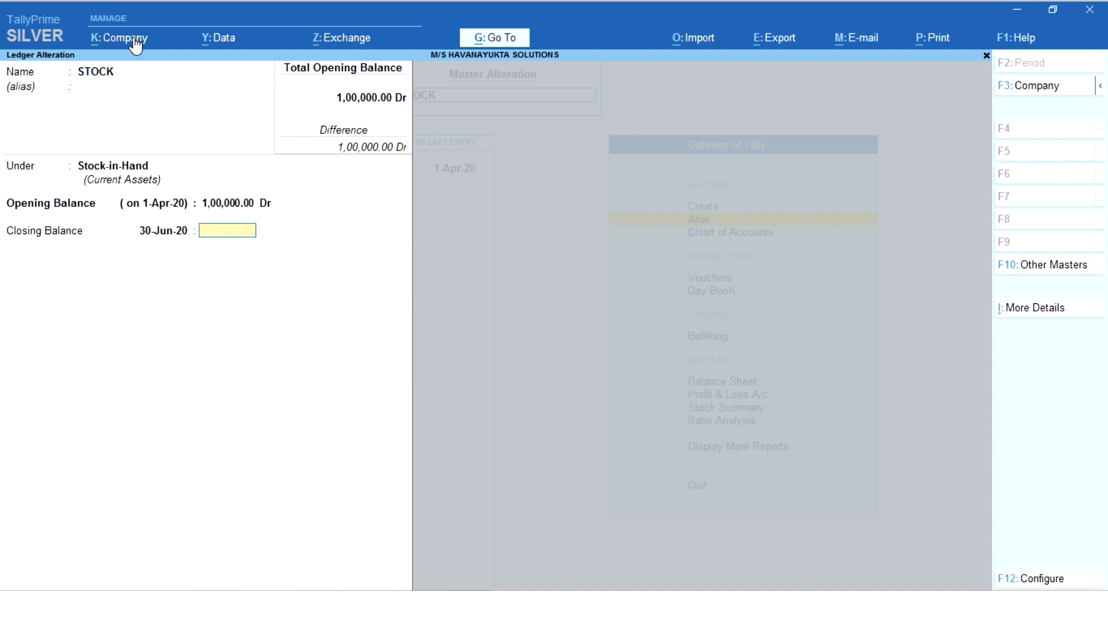
pyautogui.write('115000')
pyautogui.press('Return')
pyautogui.press('Return')
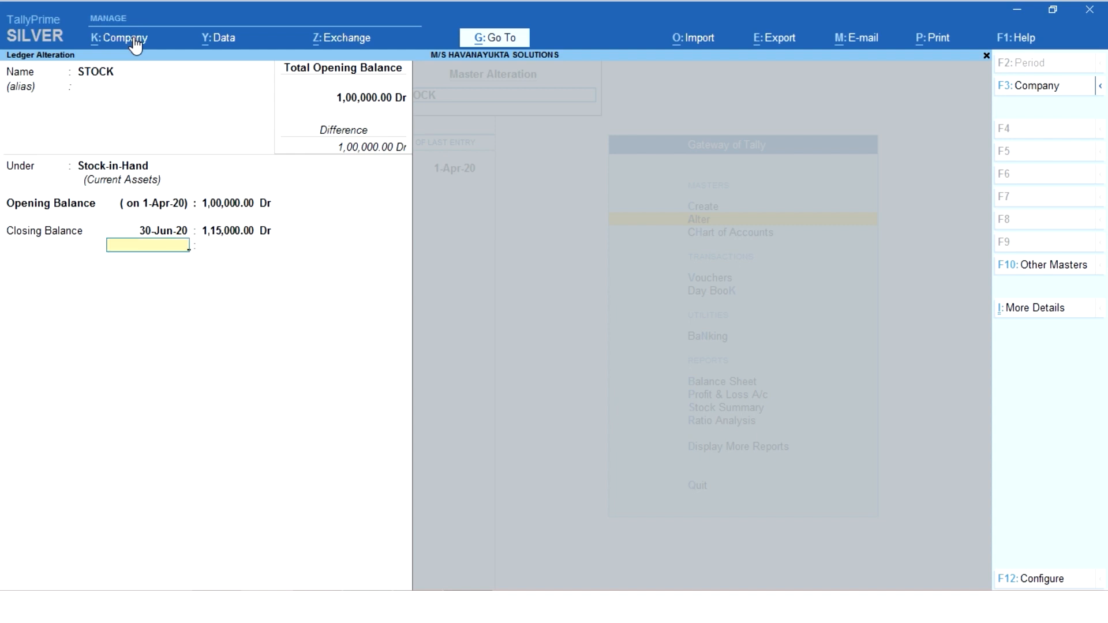
# - Add a second closing balance of 150000 debit dated 30-Sep-20 to the STOCK ledger
pyautogui.write('30-9')
pyautogui.press('Return')
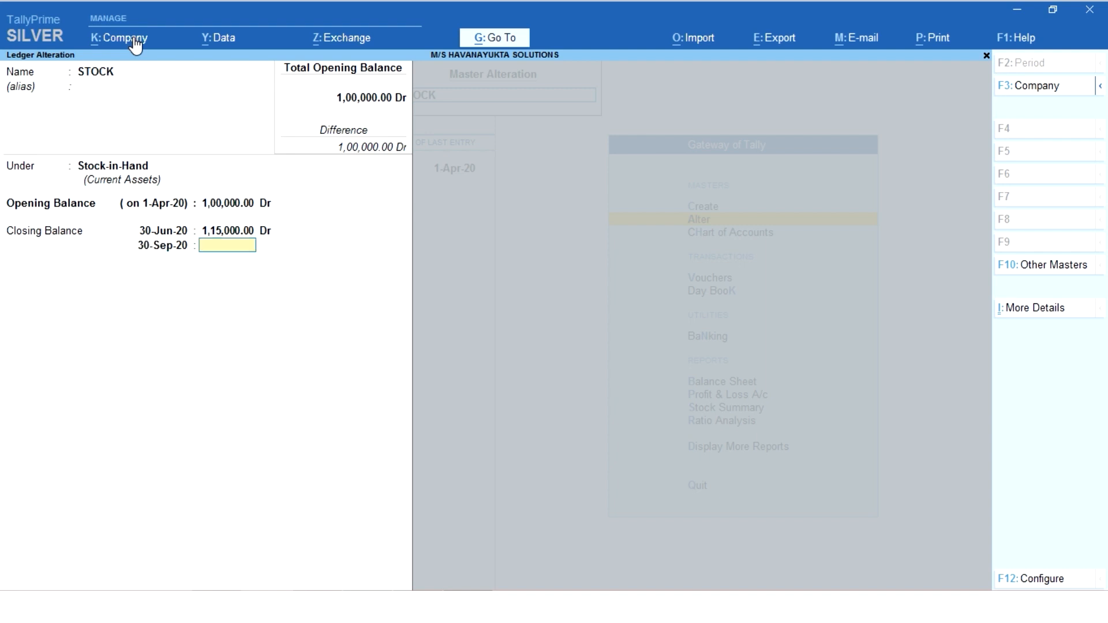
pyautogui.write('150000')
pyautogui.press('Return')
pyautogui.press('Return')
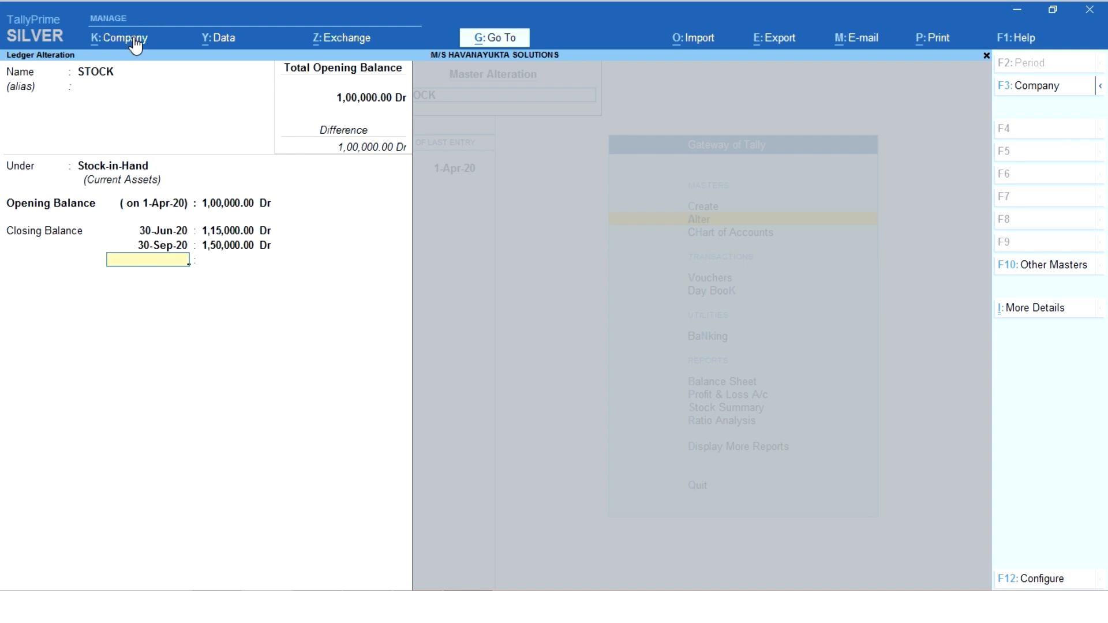
# - Add a third closing balance of 80000 debit dated 31-Dec-20 to the STOCK ledger
pyautogui.write('31.12')
pyautogui.press('Return')
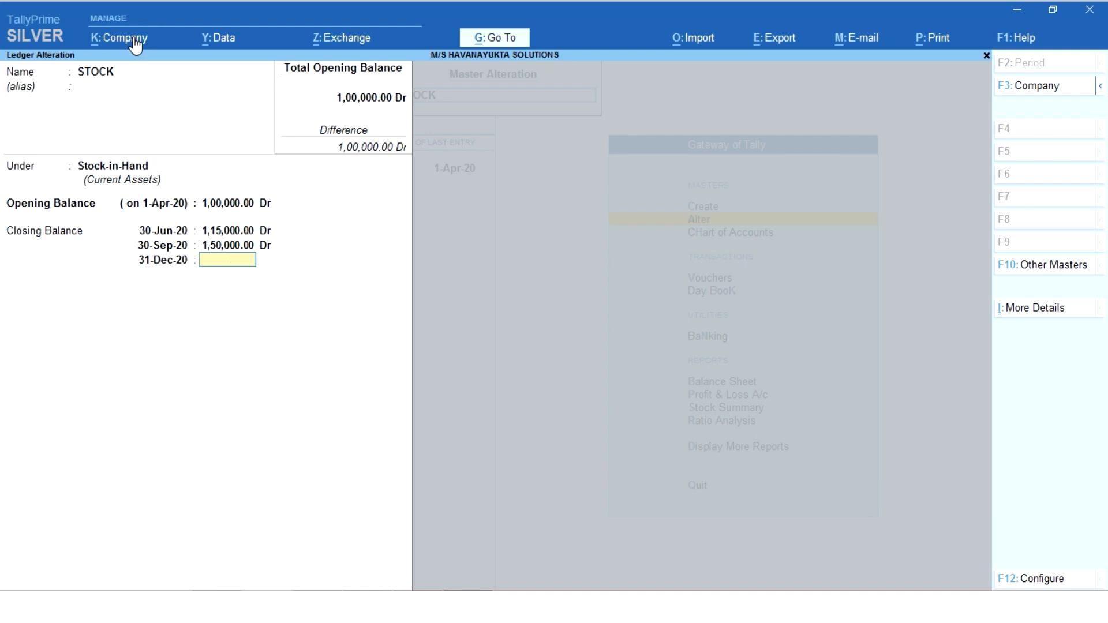
pyautogui.write('80000')
pyautogui.press('Return')
pyautogui.press('Return')
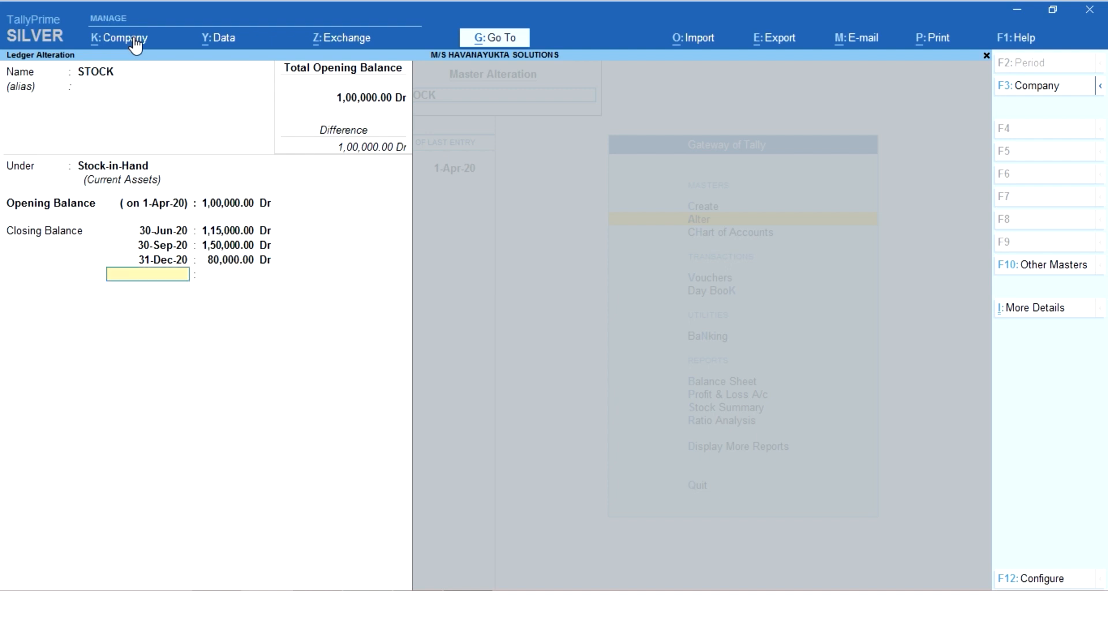
# - Add a final closing balance of 1,75,000 debit dated 31-Mar-21 and save the STOCK ledger
pyautogui.write('31.3')
pyautogui.press('Return')
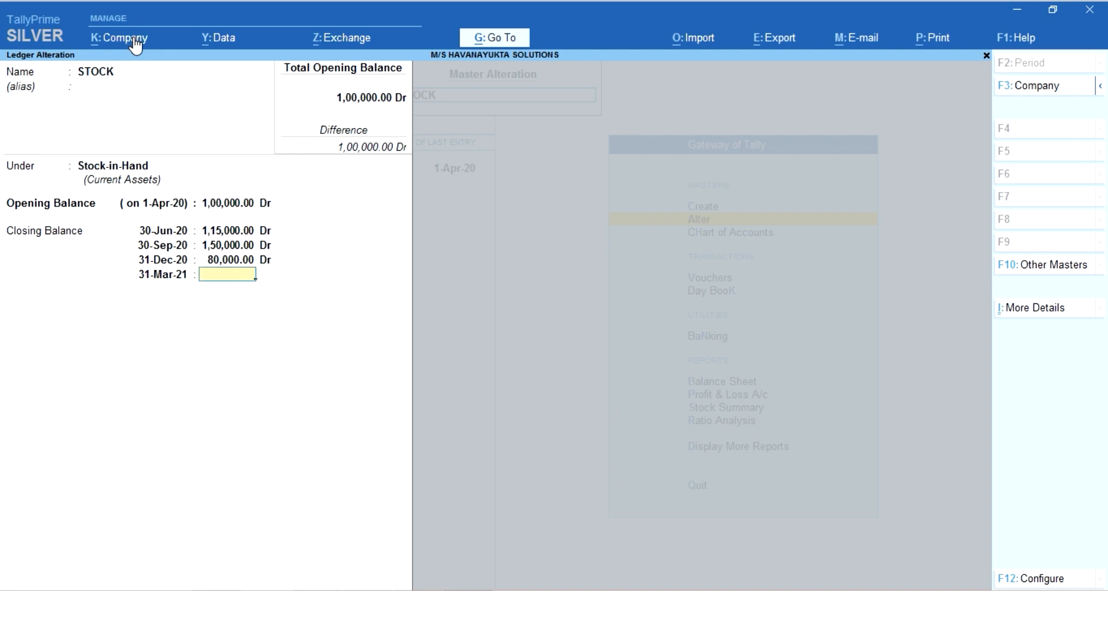
pyautogui.write('1,75,000')
pyautogui.press('Return')
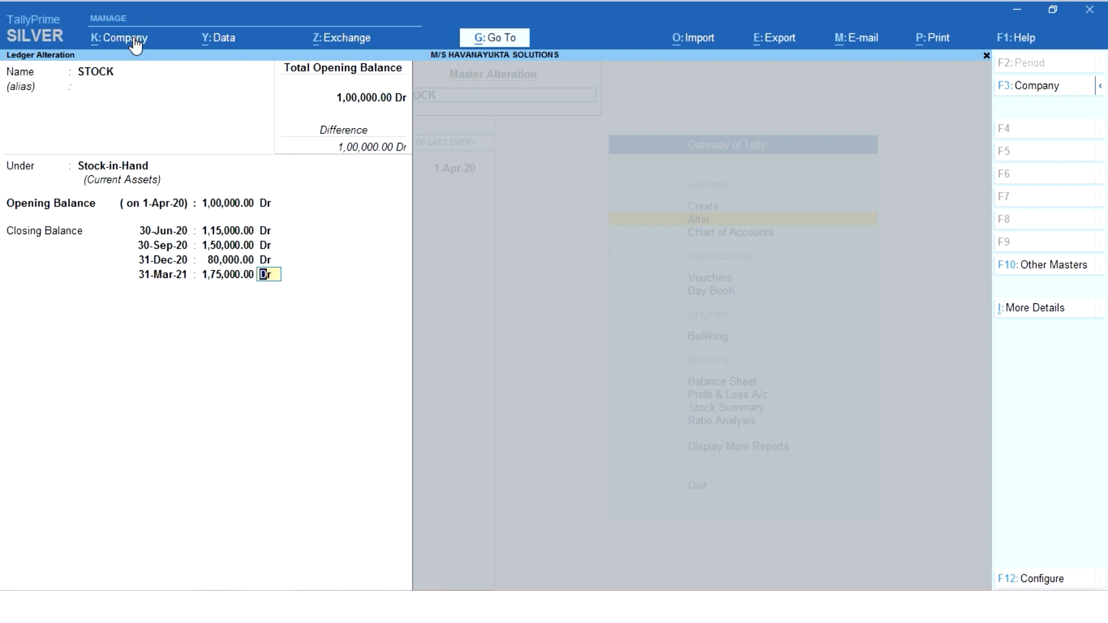
pyautogui.press('Return')
pyautogui.press('ctrl')
pyautogui.hotkey('ctrl', 'a')
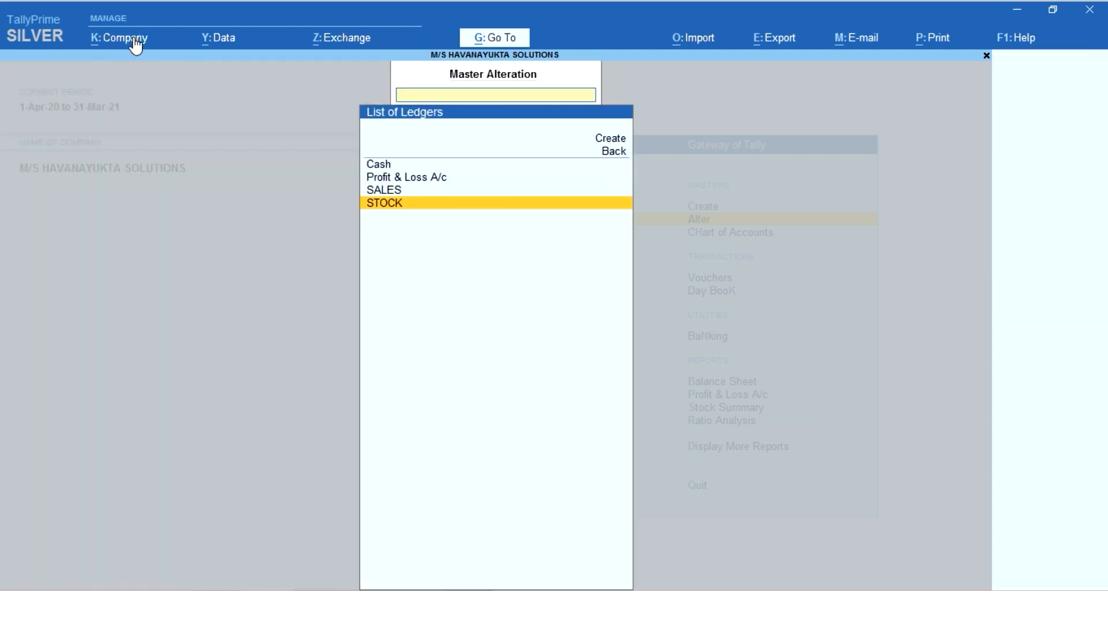
# - Leave the ledger list, return to the Gateway of Tally, and open the Stock Summary report
pyautogui.press('Escape')
pyautogui.press('Down')
pyautogui.press('Down')
pyautogui.press('Down')
pyautogui.press('Down')
pyautogui.press('Down')
pyautogui.press('Down')
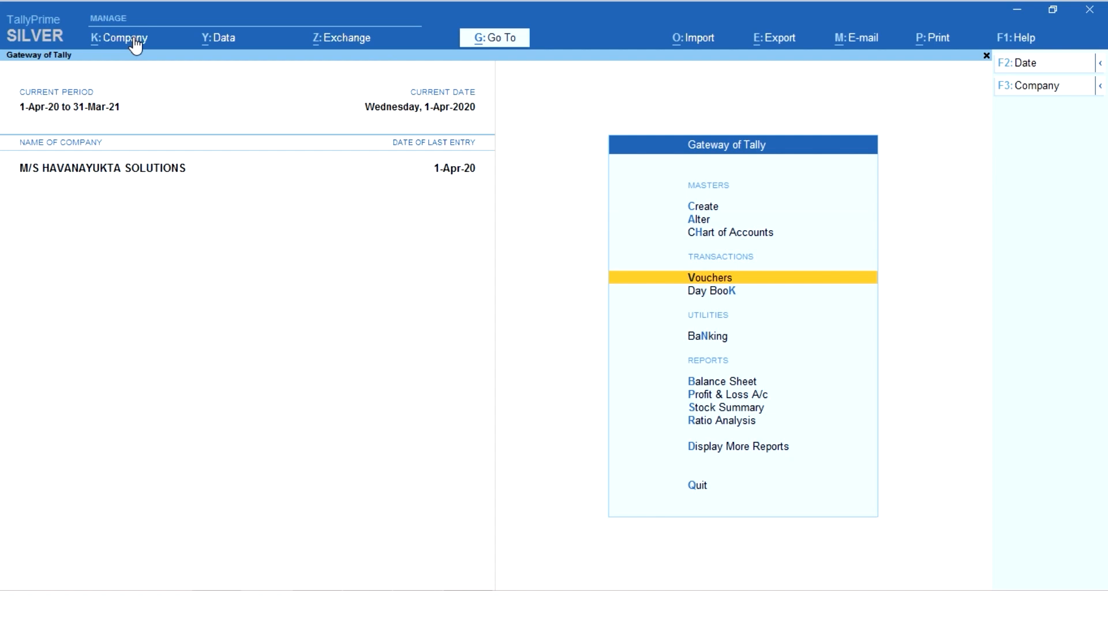
pyautogui.press('Up')
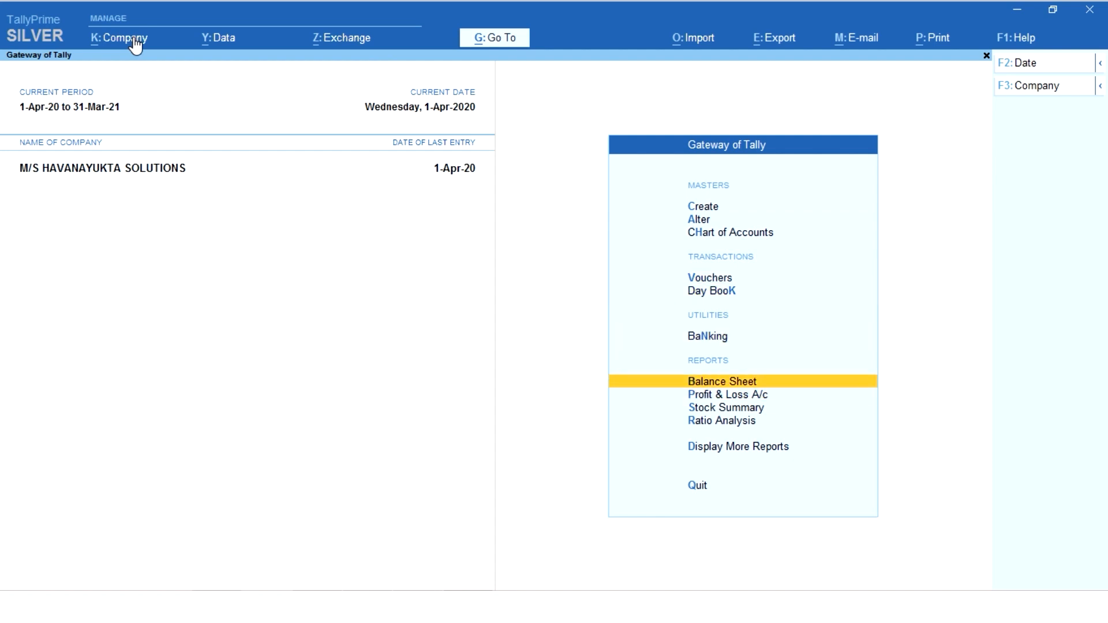
pyautogui.press('Down')
pyautogui.press('Down')
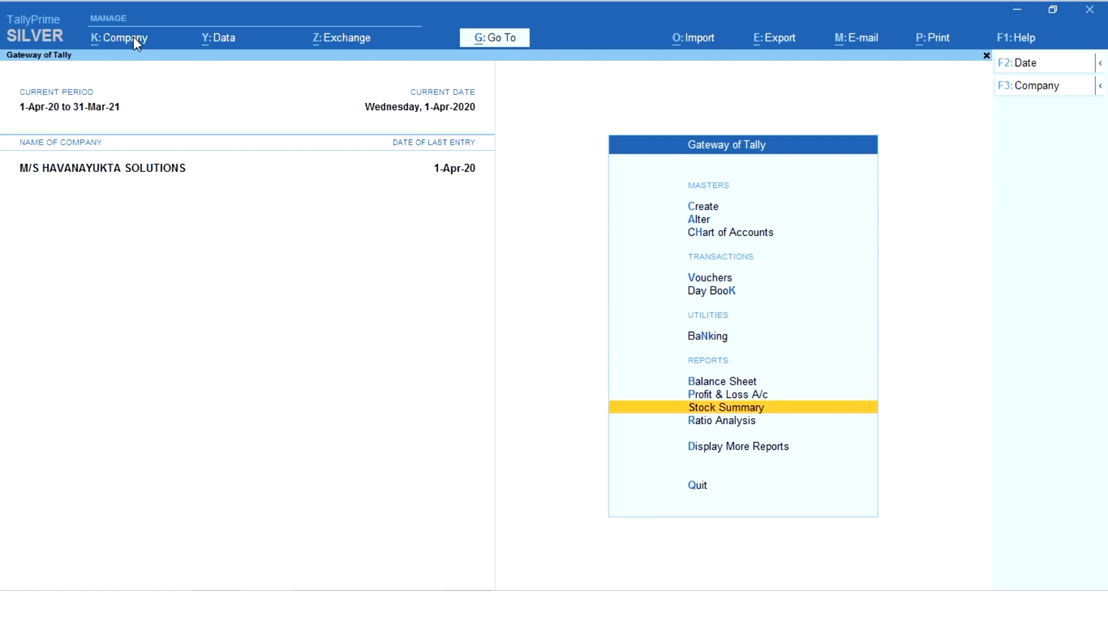
pyautogui.press('Return')
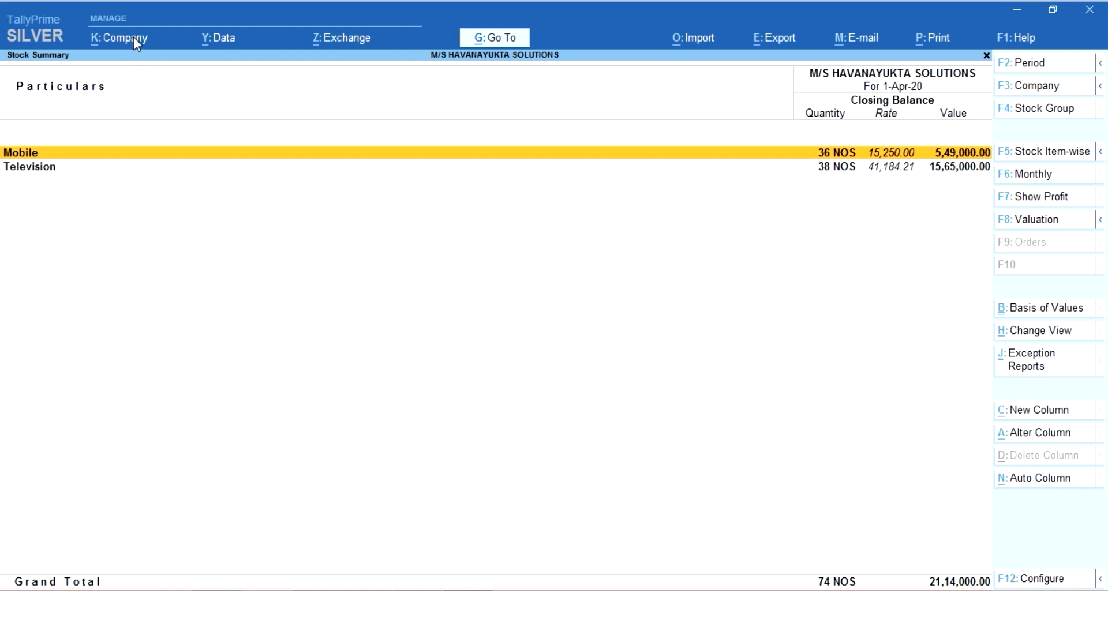
# - Configure the Stock Summary to show the opening balance, goods inwards and goods outwards
pyautogui.press('F12')
pyautogui.press('Down')
pyautogui.press('Down')
pyautogui.press('Down')
pyautogui.press('Down')
pyautogui.press('Down')
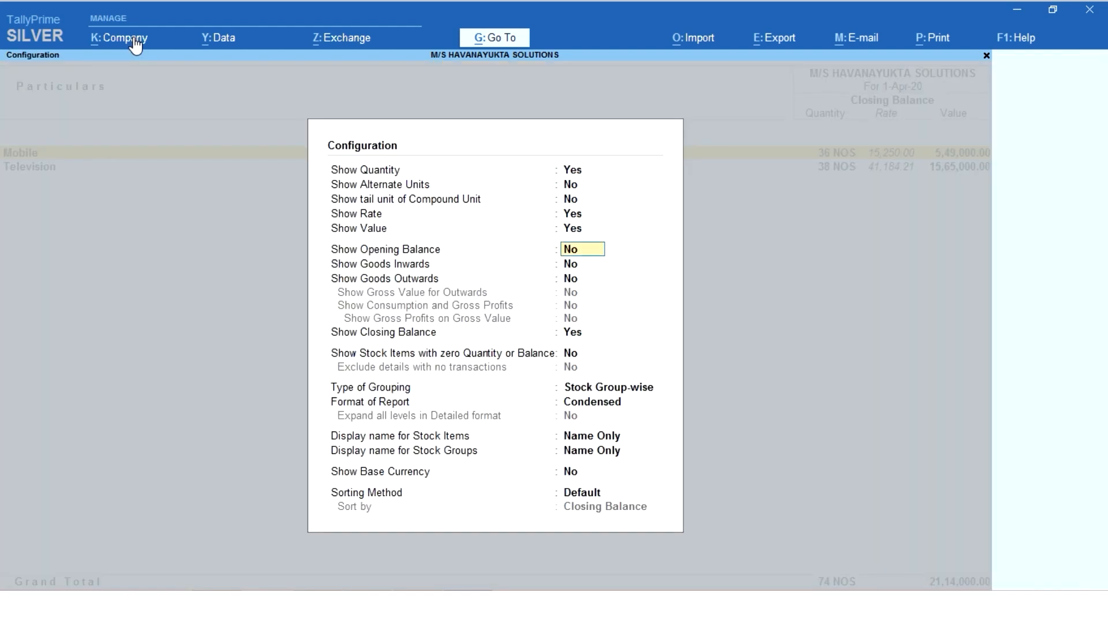
pyautogui.press('y')
pyautogui.press('y')
pyautogui.press('y')
pyautogui.hotkey('ctrl', 'a')
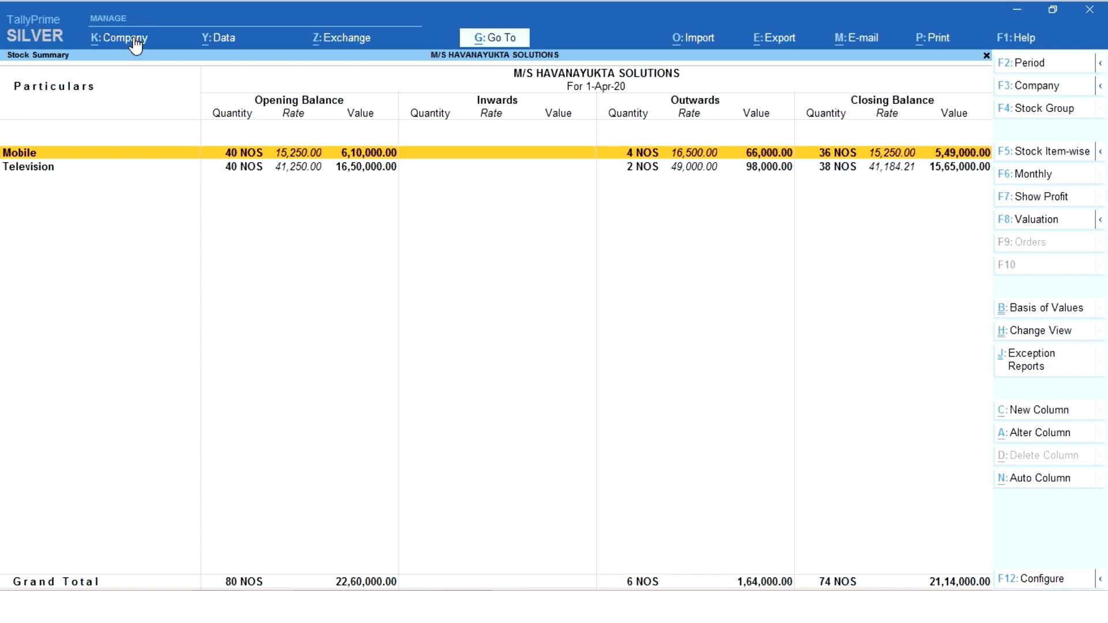
# - Open the Profit & Loss A/c from the Gateway and examine its opening stock, sales and closing stock
pyautogui.press('Escape')
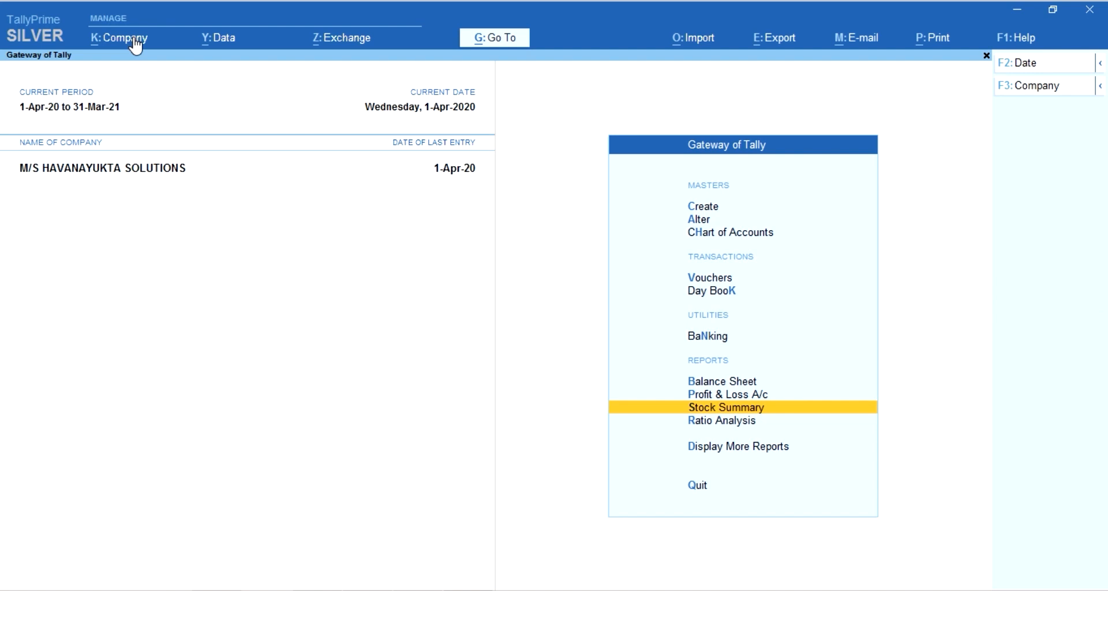
pyautogui.press('Up')
pyautogui.press('Return')
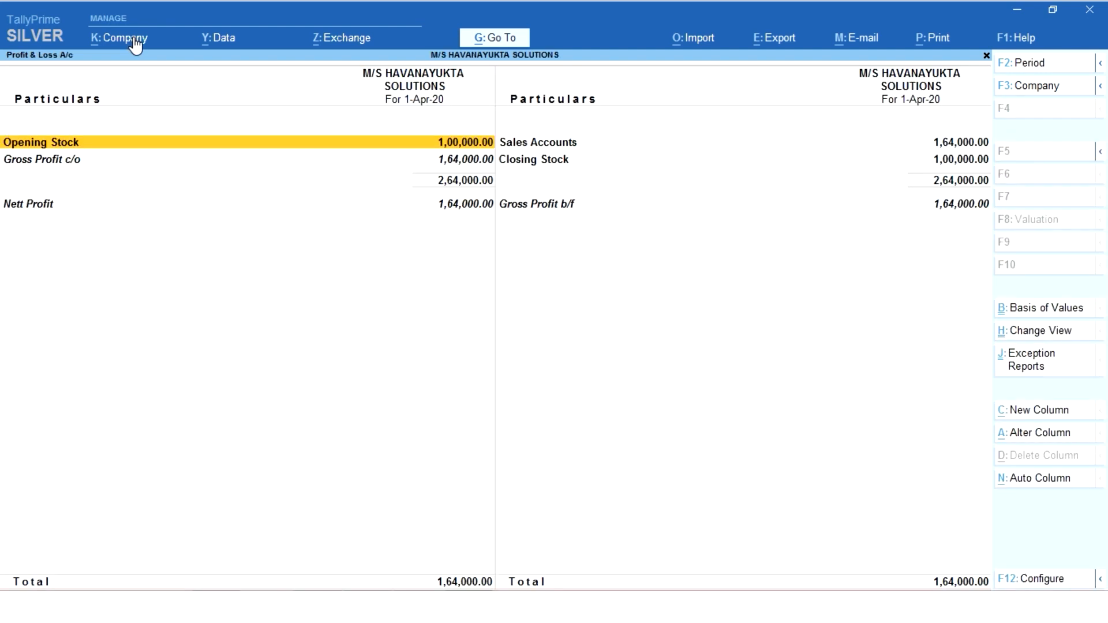
pyautogui.press('Right')
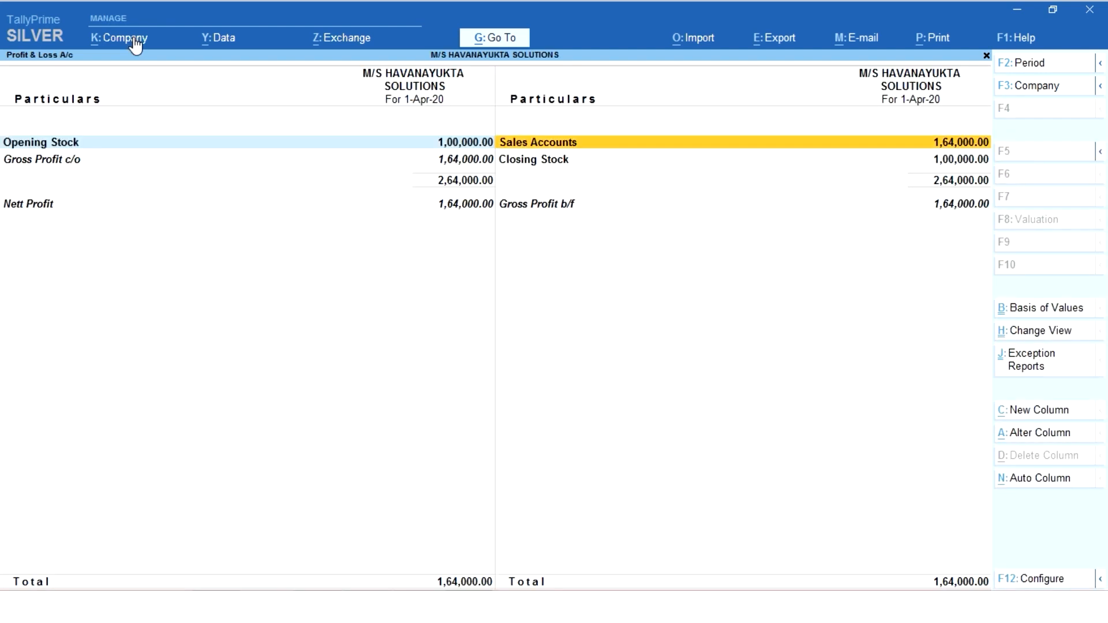
pyautogui.press('Down')
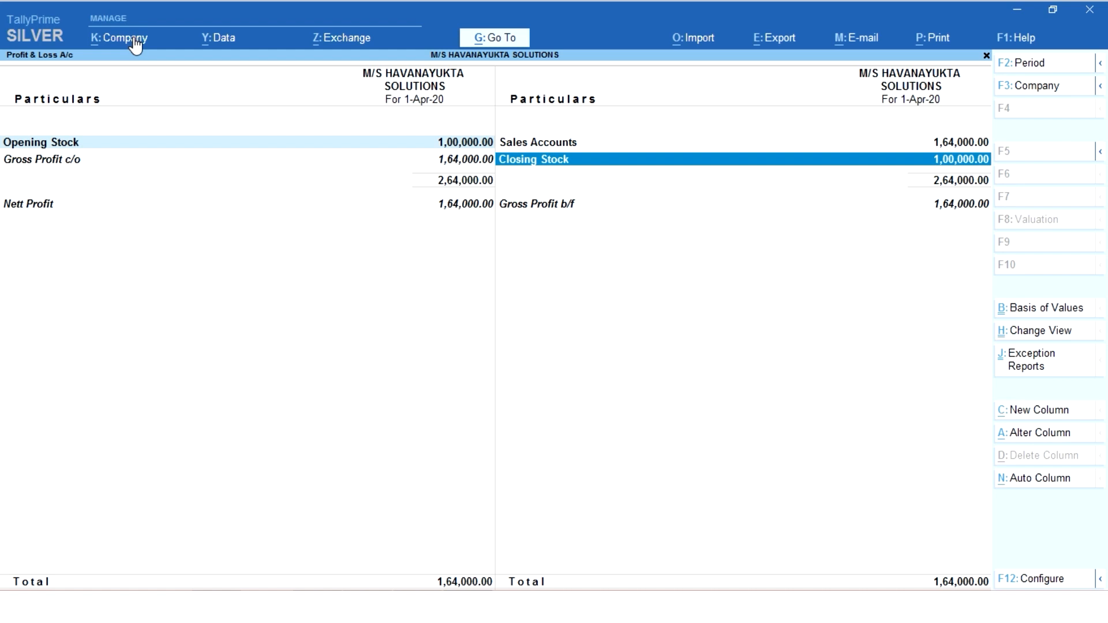
pyautogui.press('Up')
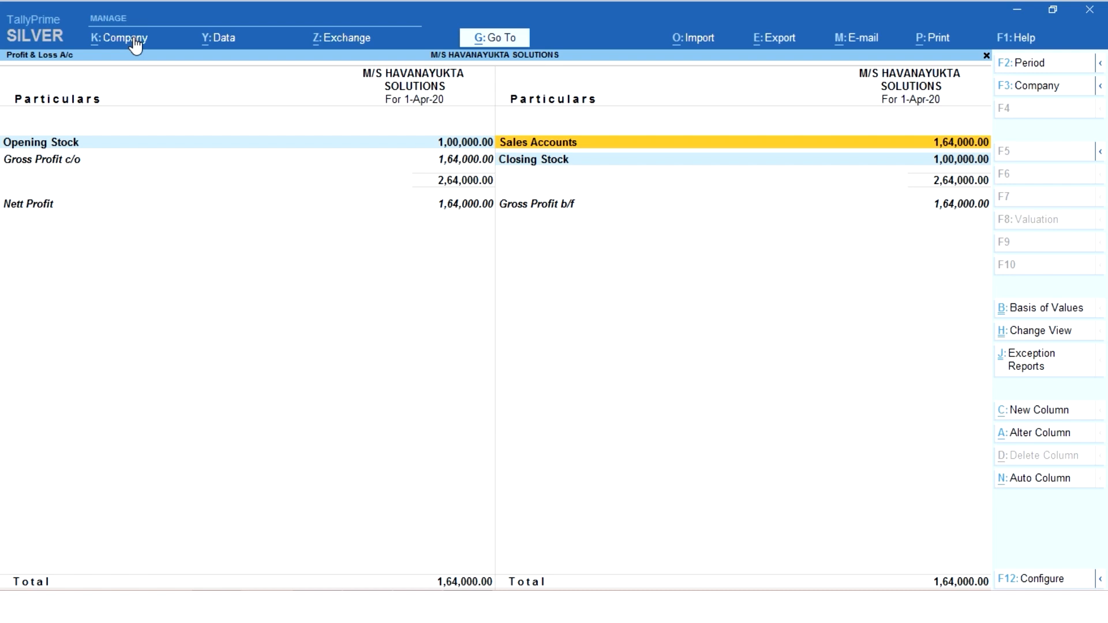
pyautogui.press('Left')
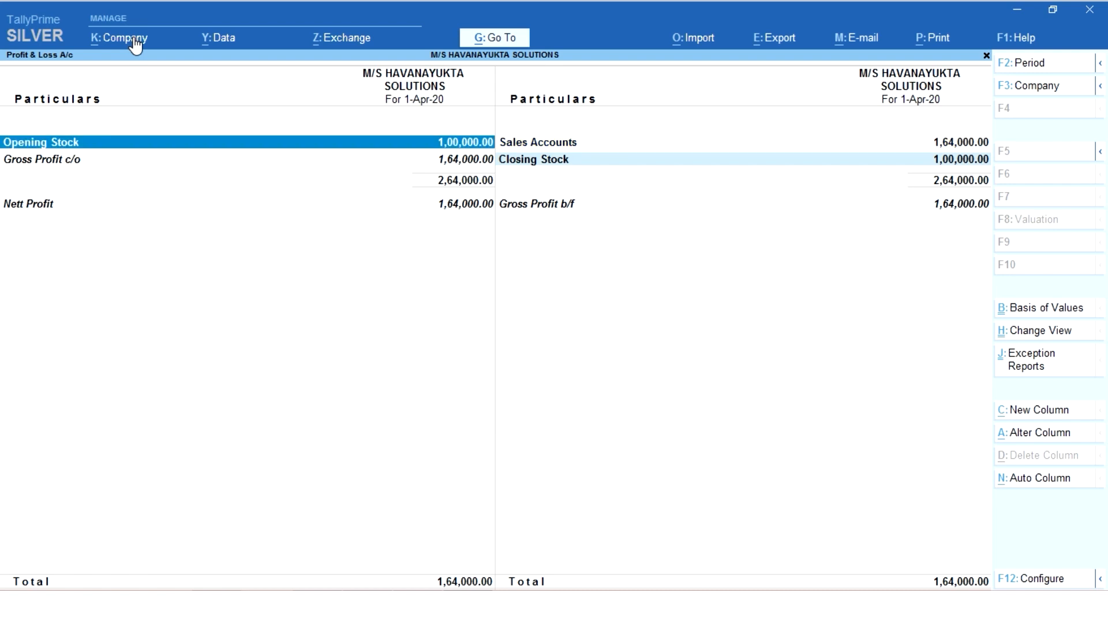
pyautogui.press('Right')
pyautogui.press('Down')
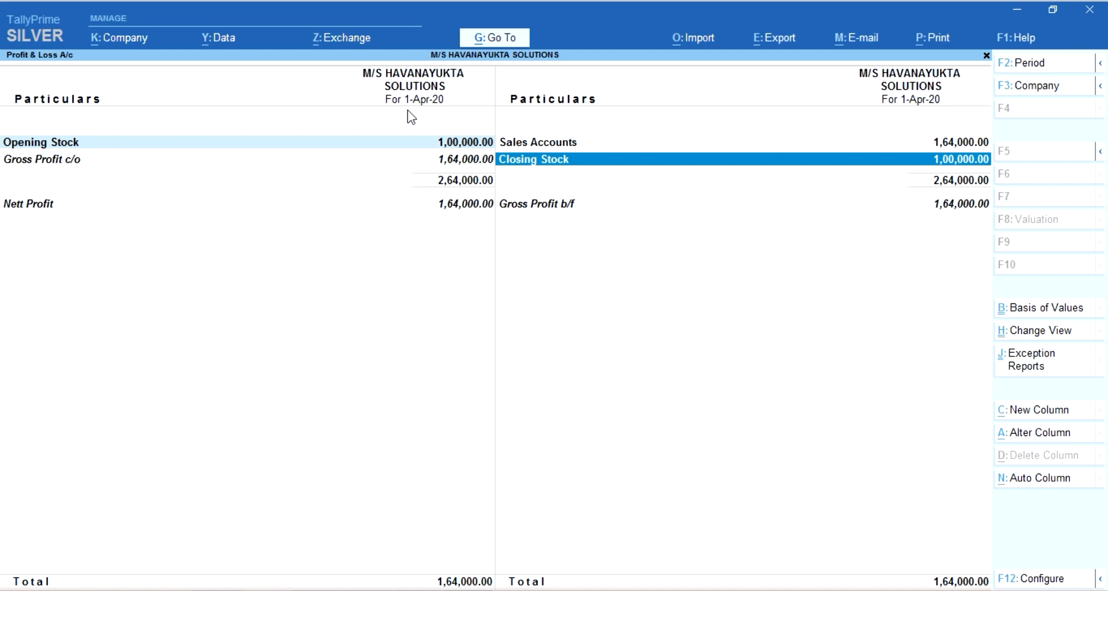
# - Set the Profit & Loss period to 1-4-2020 through 30-6-2020 and check the closing stock
pyautogui.click(1038, 69)
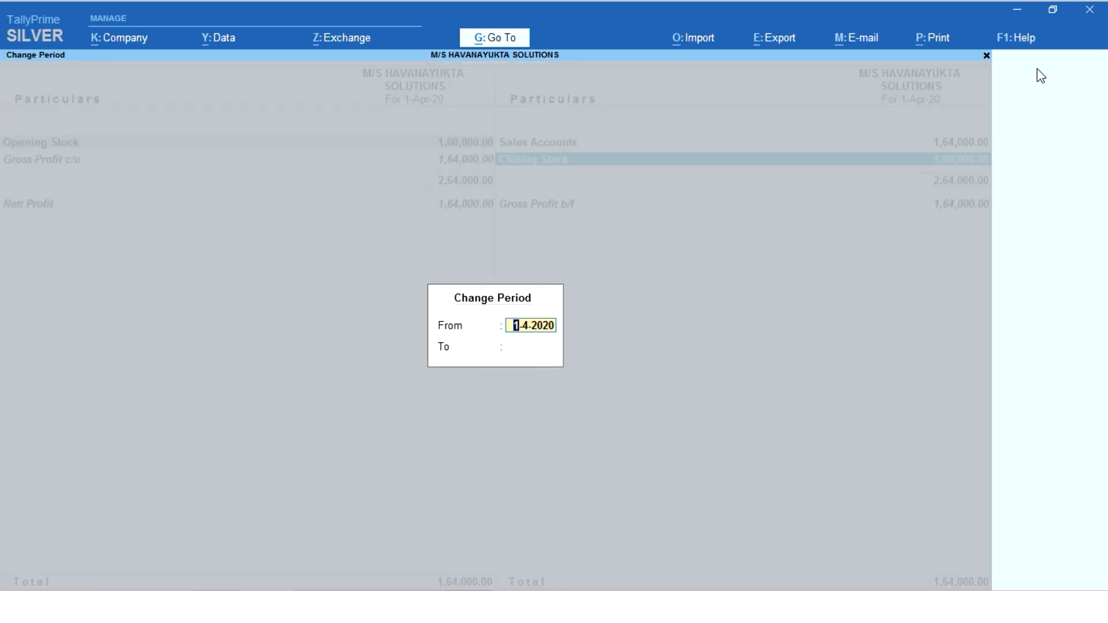
pyautogui.press('Return')
pyautogui.write('30-6')
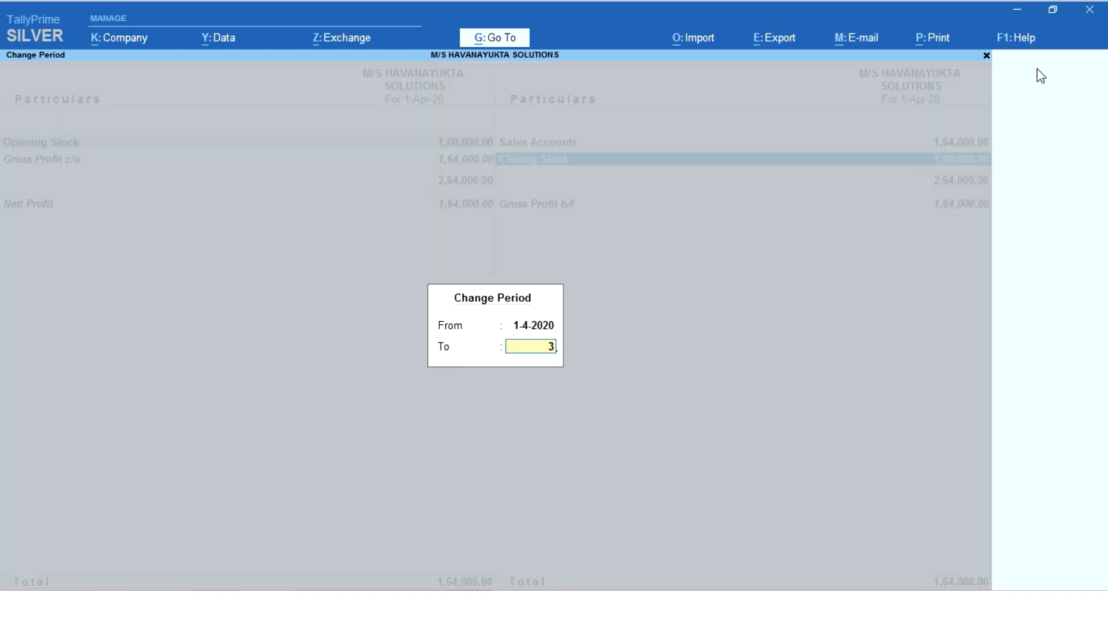
pyautogui.press('Return')
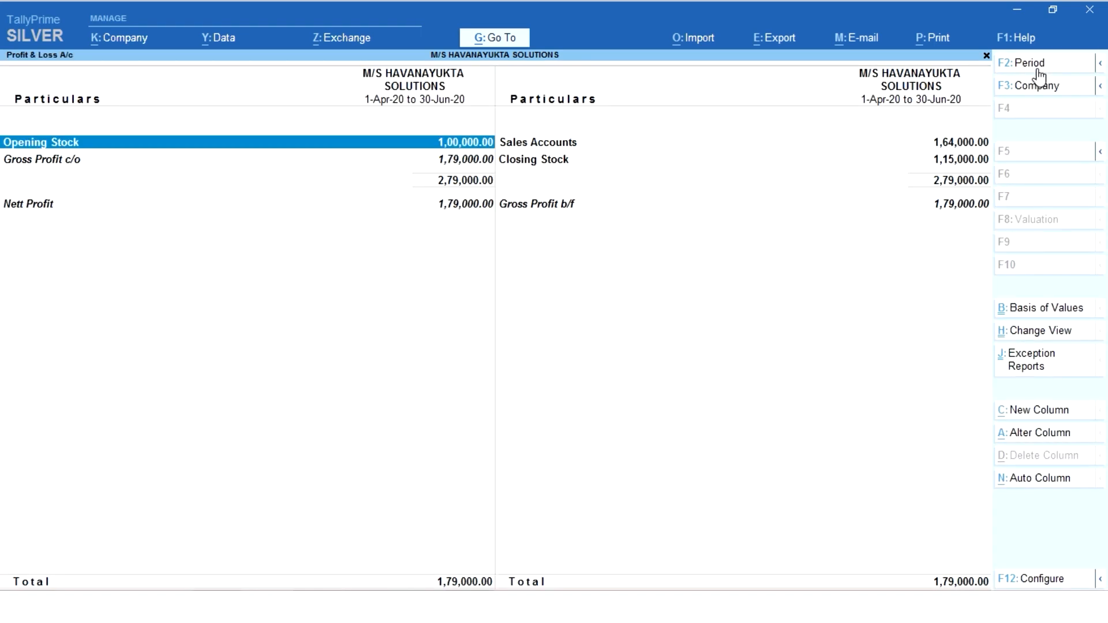
pyautogui.press('Right')
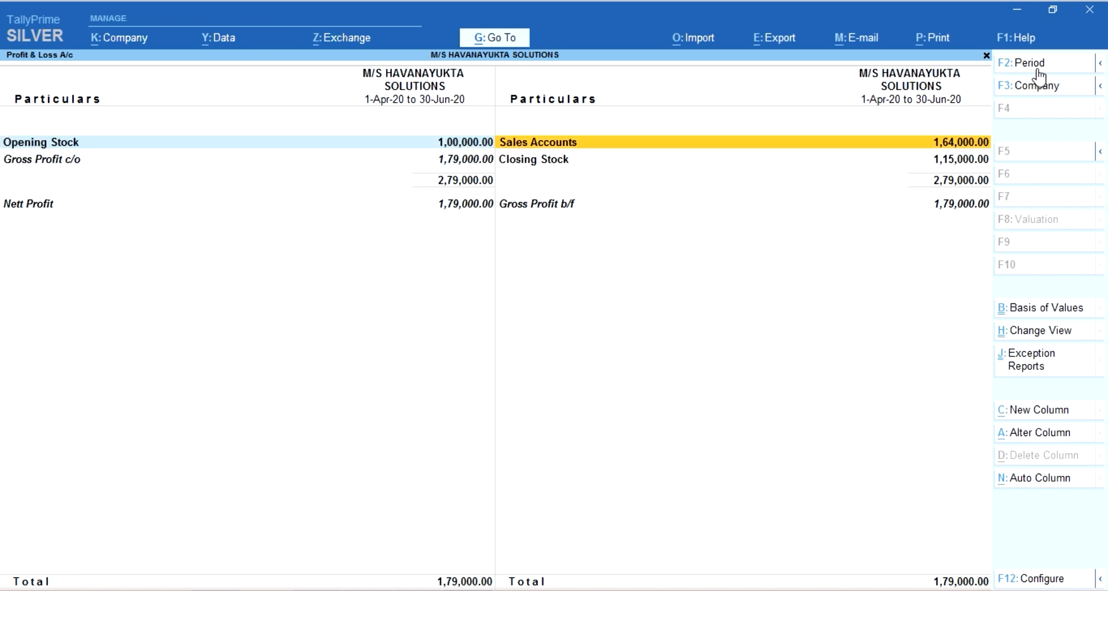
pyautogui.press('Down')
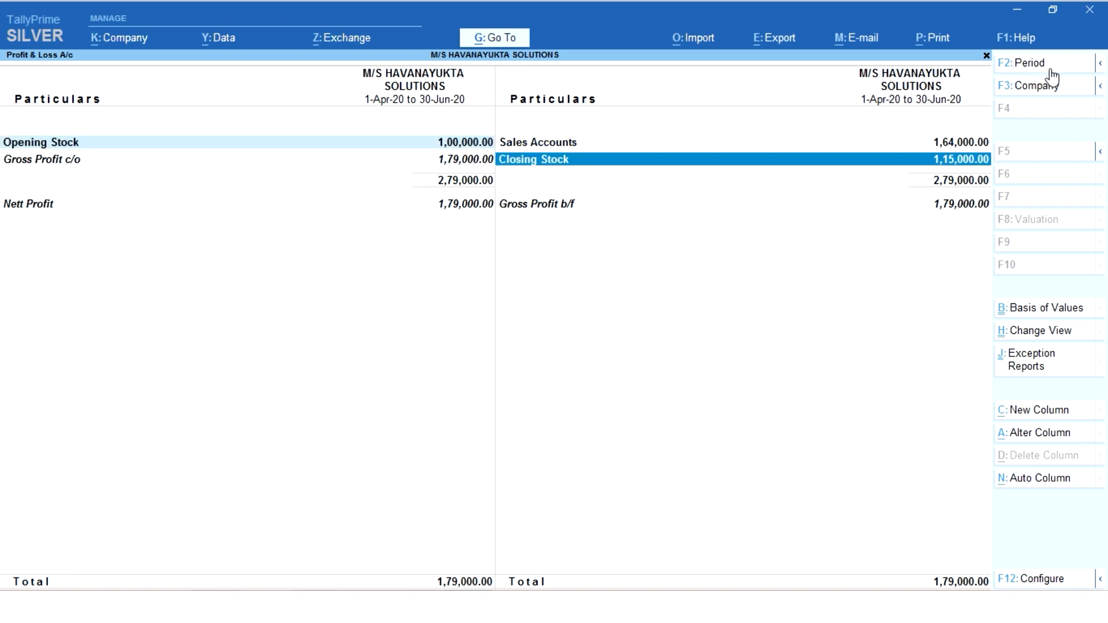
# - Extend the Profit & Loss period's end date to 30-9-2020 and check the opening and closing stock
pyautogui.click(1049, 68)
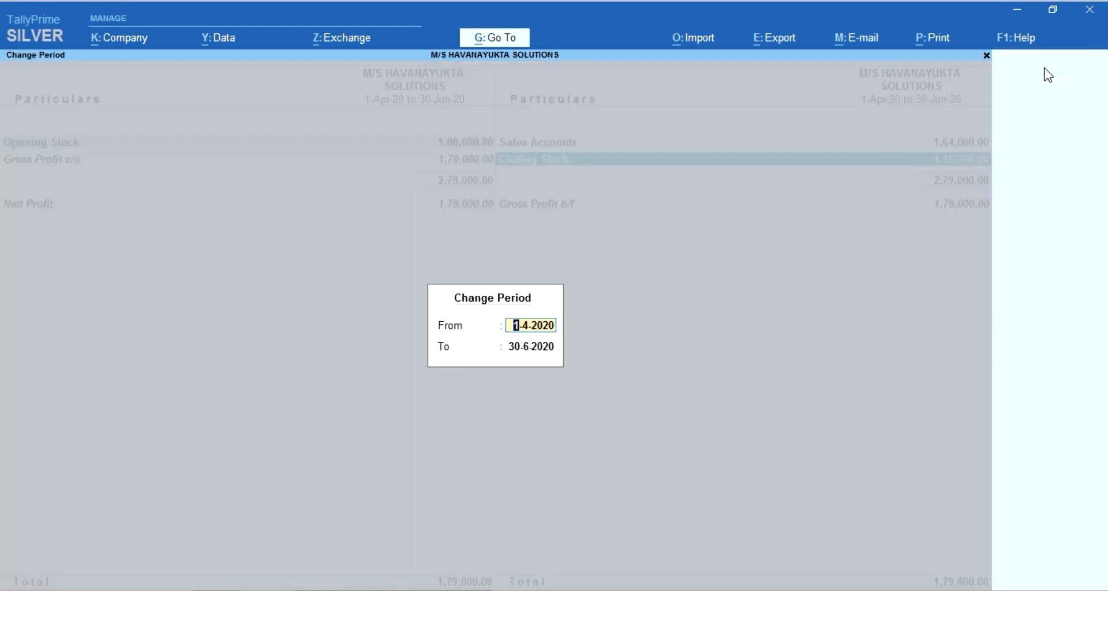
pyautogui.press('Return')
pyautogui.write('30.')
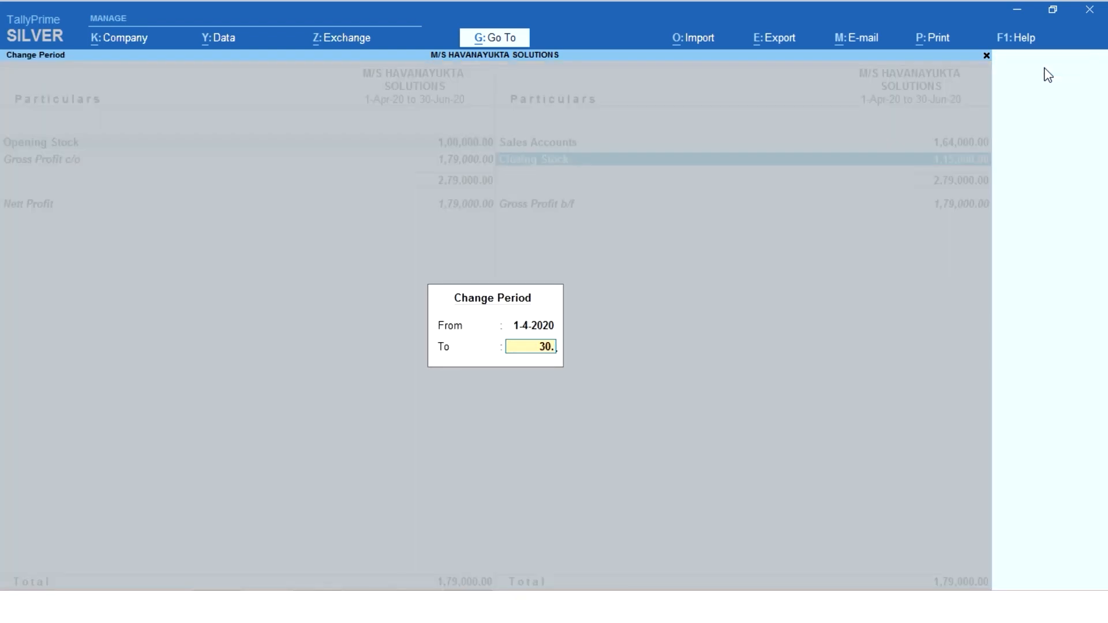
pyautogui.write('9')
pyautogui.press('Return')
pyautogui.press('Right')
pyautogui.press('Left')
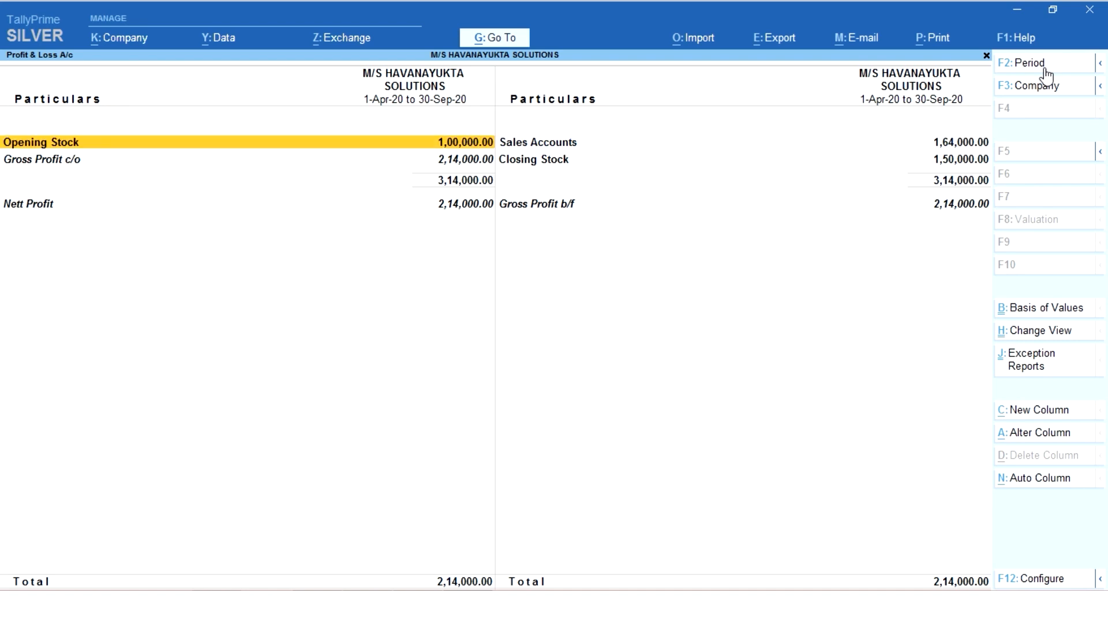
pyautogui.press('Right')
pyautogui.press('Down')
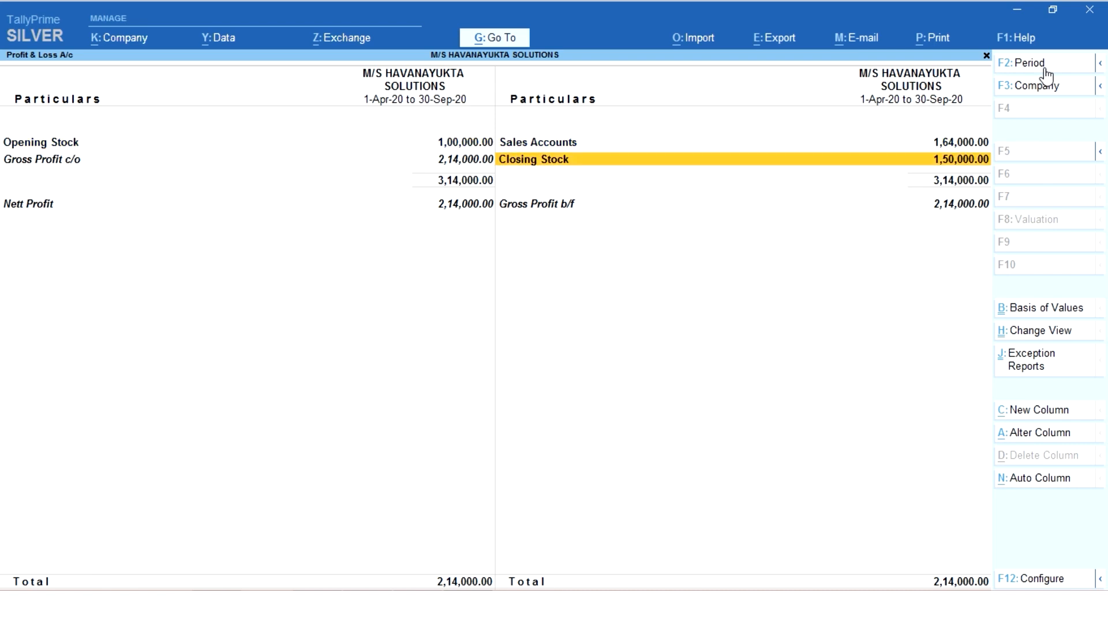
pyautogui.press('space')
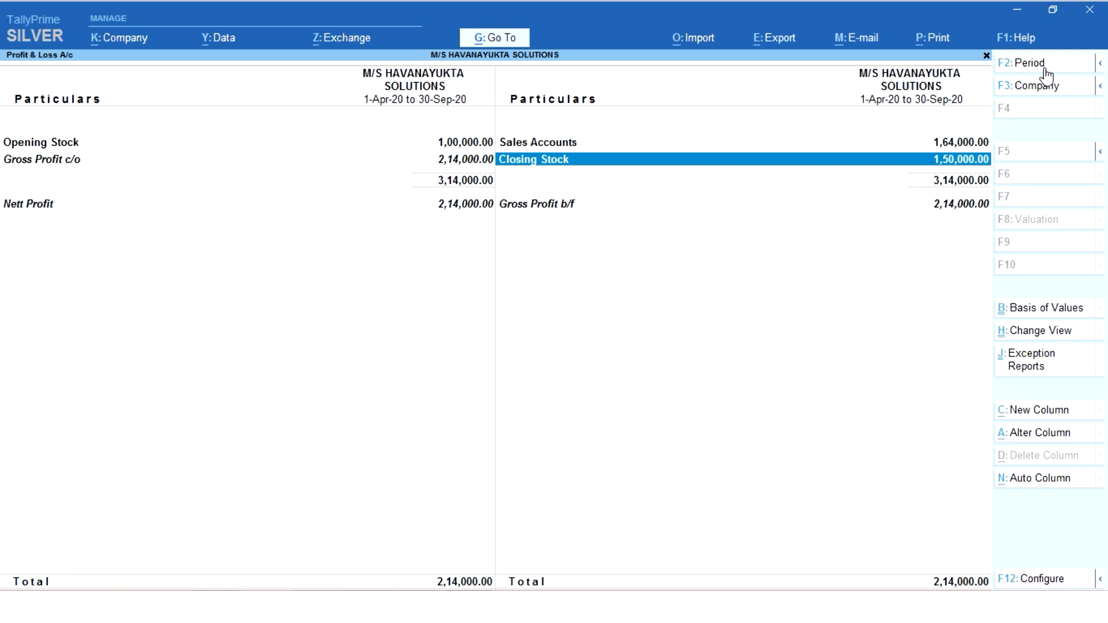
# - Extend the Profit & Loss period's end date to 31-12-2020 and check the closing stock
pyautogui.click(1047, 68)
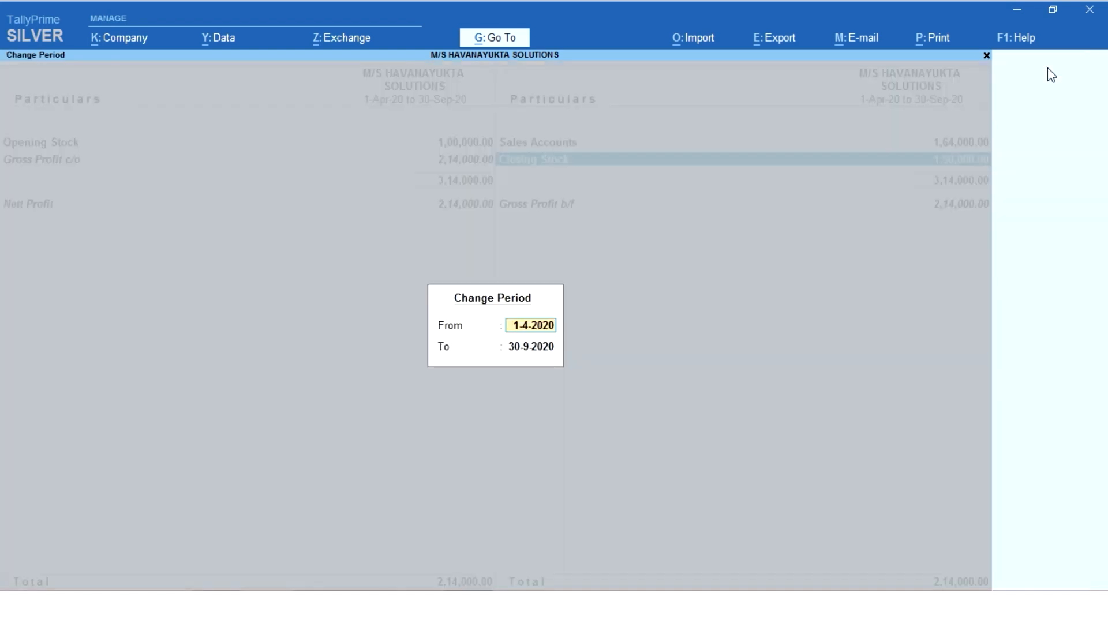
pyautogui.press('Return')
pyautogui.write('31')
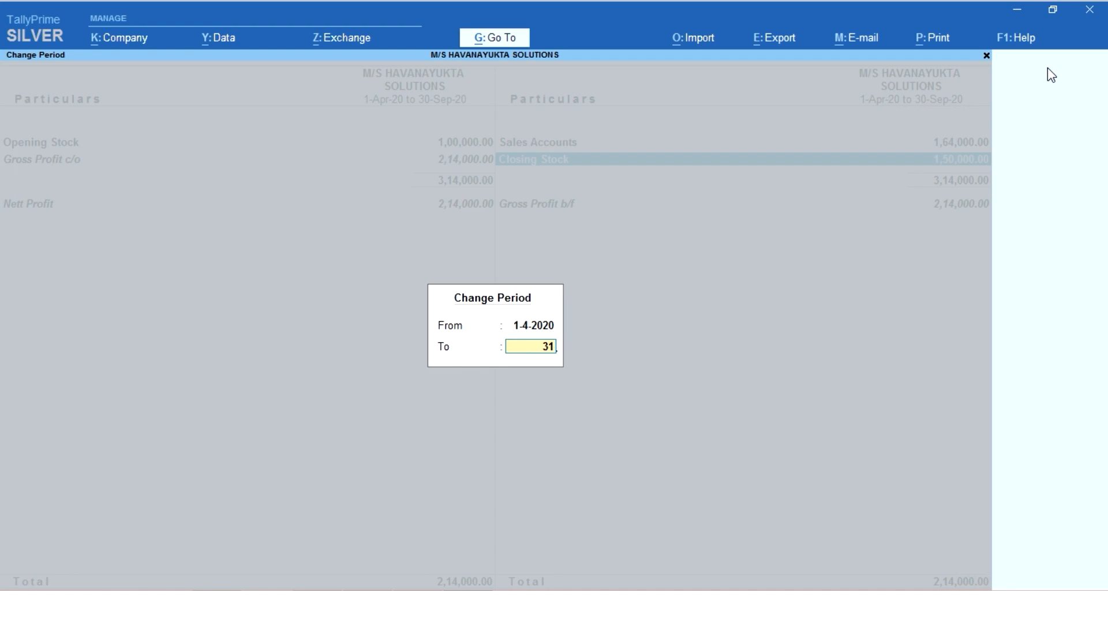
pyautogui.write('.12')
pyautogui.press('Return')
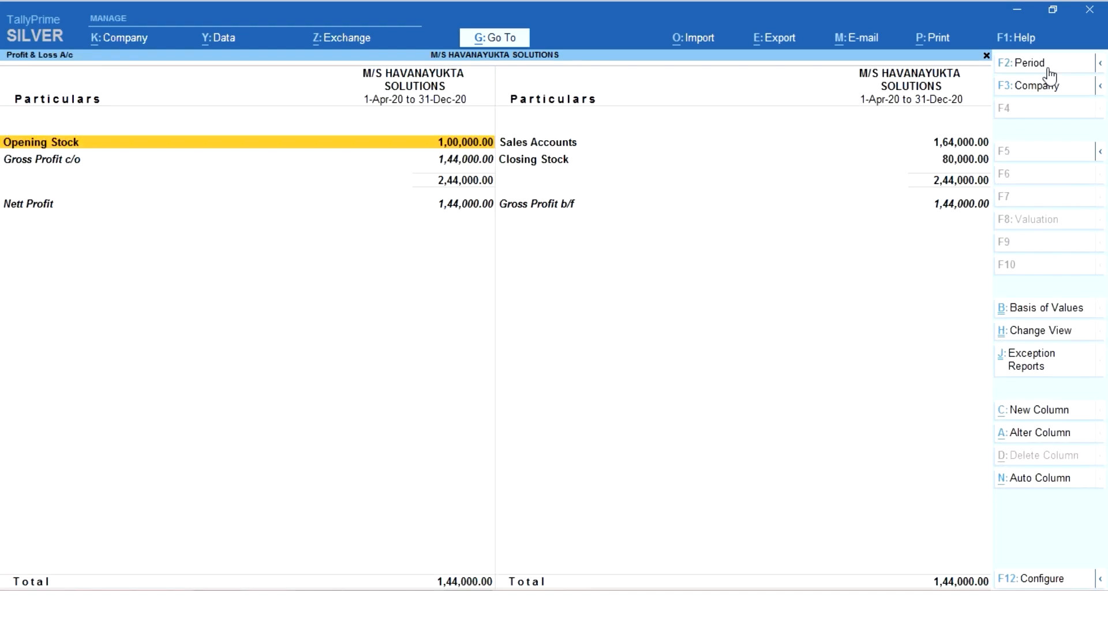
pyautogui.press('Right')
pyautogui.press('Down')
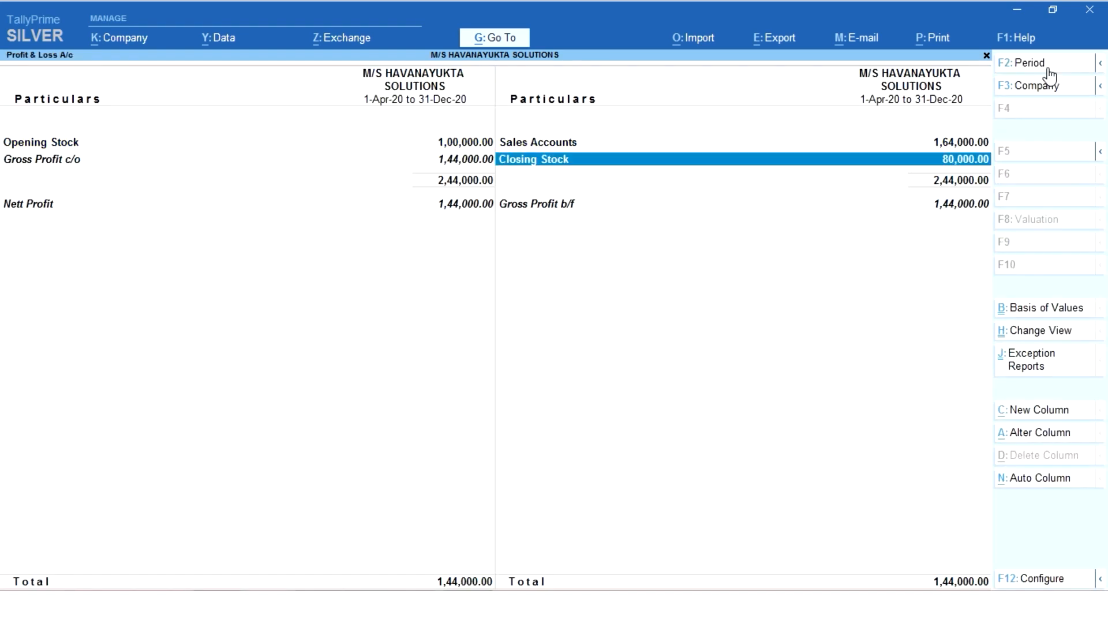
# - Extend the Profit & Loss period's end date to 31-3-2021 and check the year-end closing stock
pyautogui.click(1031, 66)
pyautogui.press('Return')
pyautogui.write('31.1')
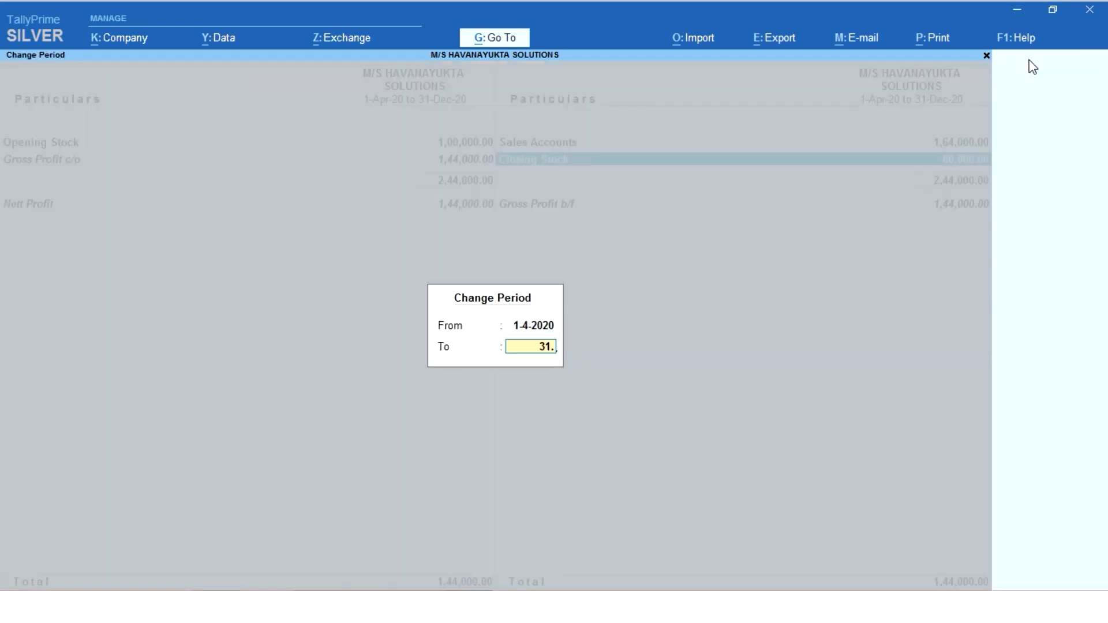
pyautogui.press('BackSpace')
pyautogui.write('3')
pyautogui.press('Return')
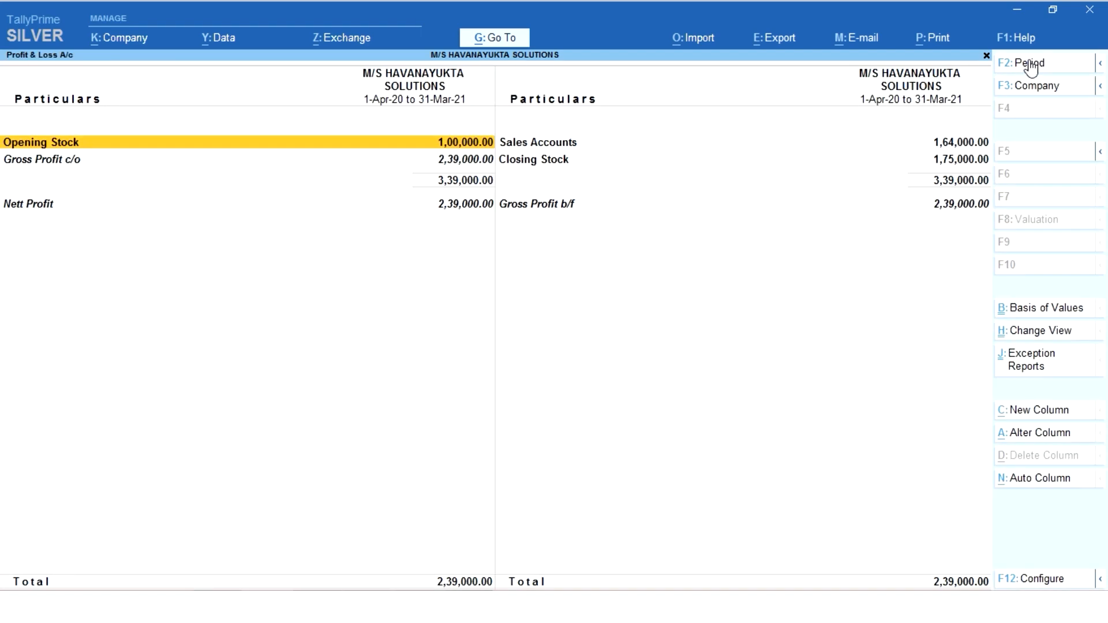
pyautogui.press('Right')
pyautogui.press('Down')
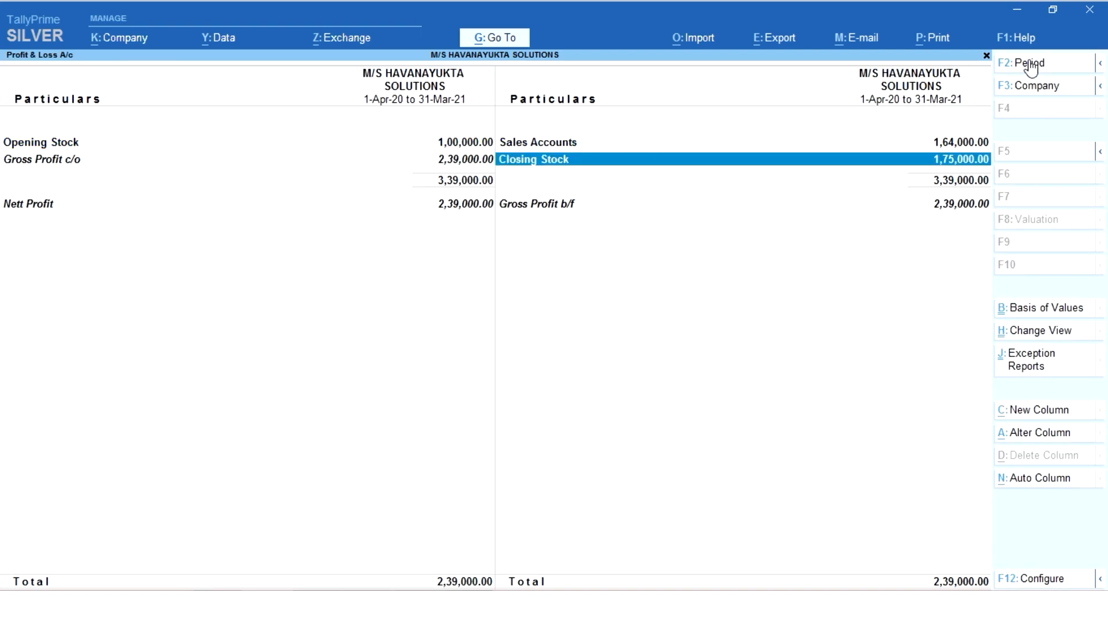